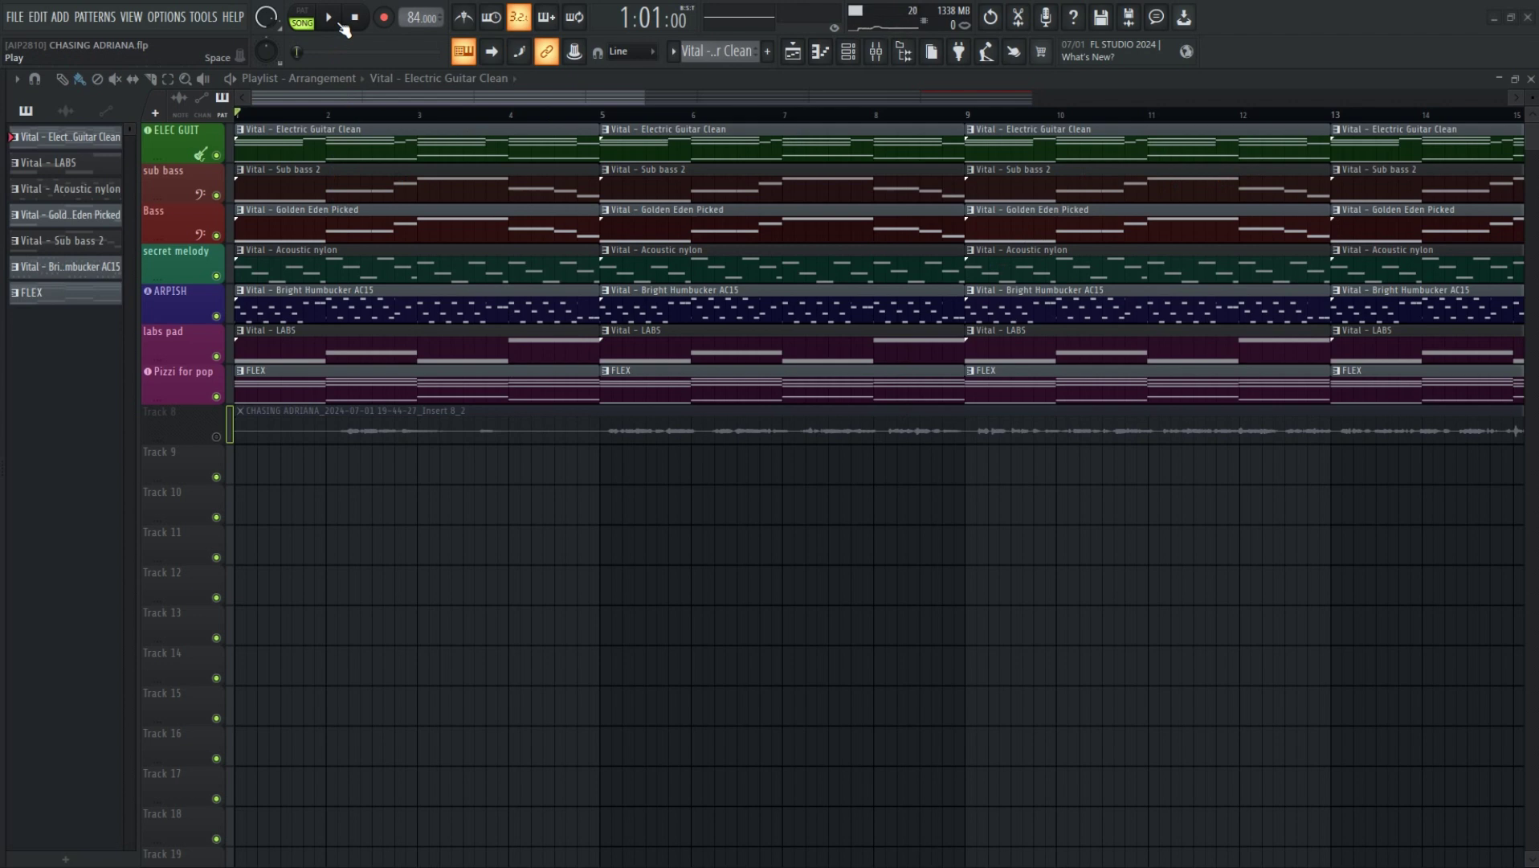
Play the CHASING ADRIANA arrangement from the start to hear the unmastered mix, and stop playback
left_click(342, 28)
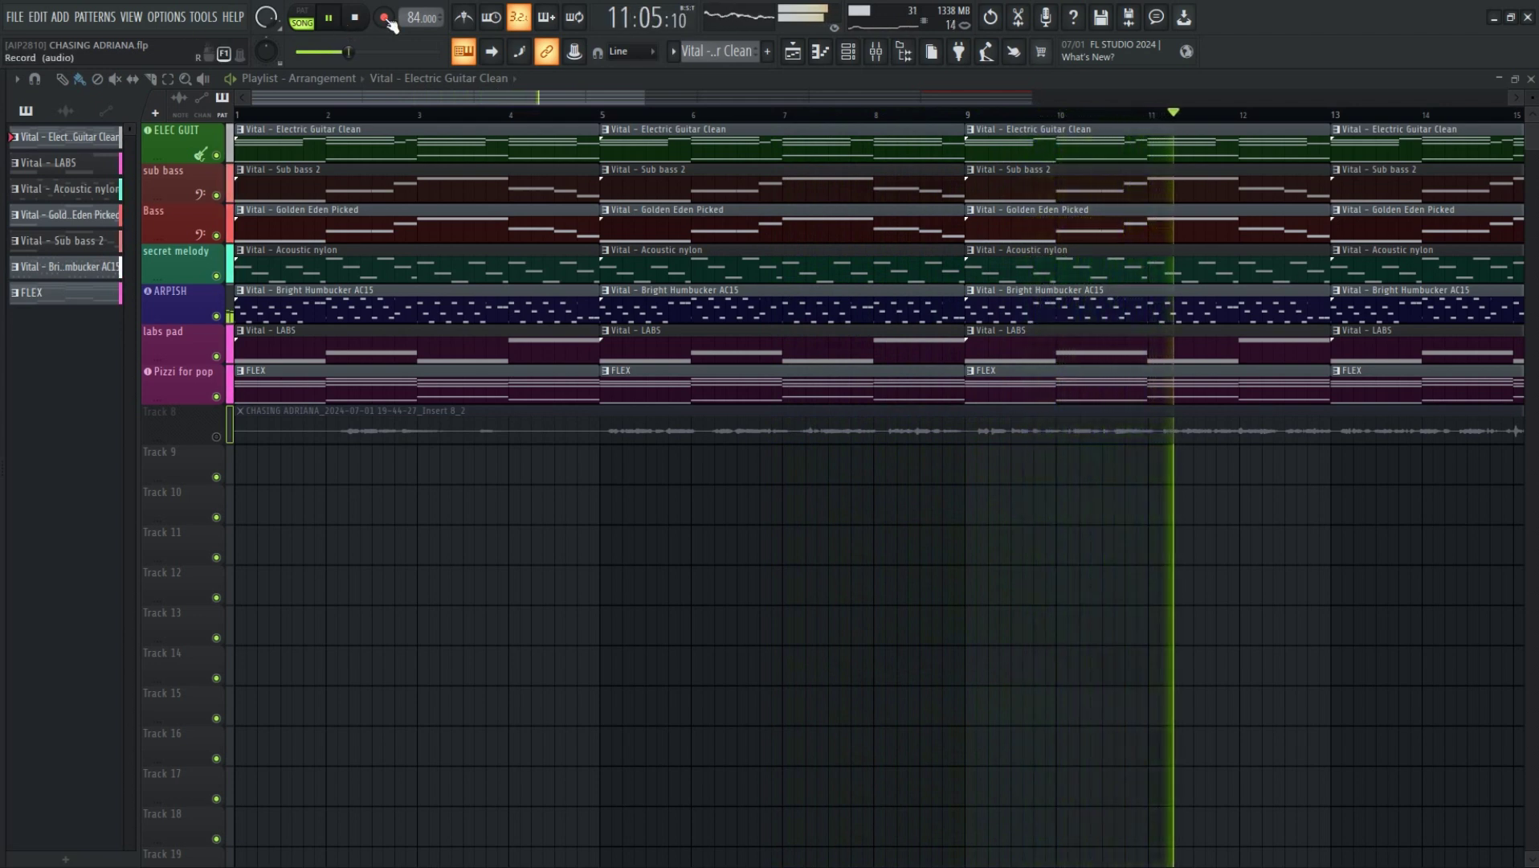
left_click(358, 20)
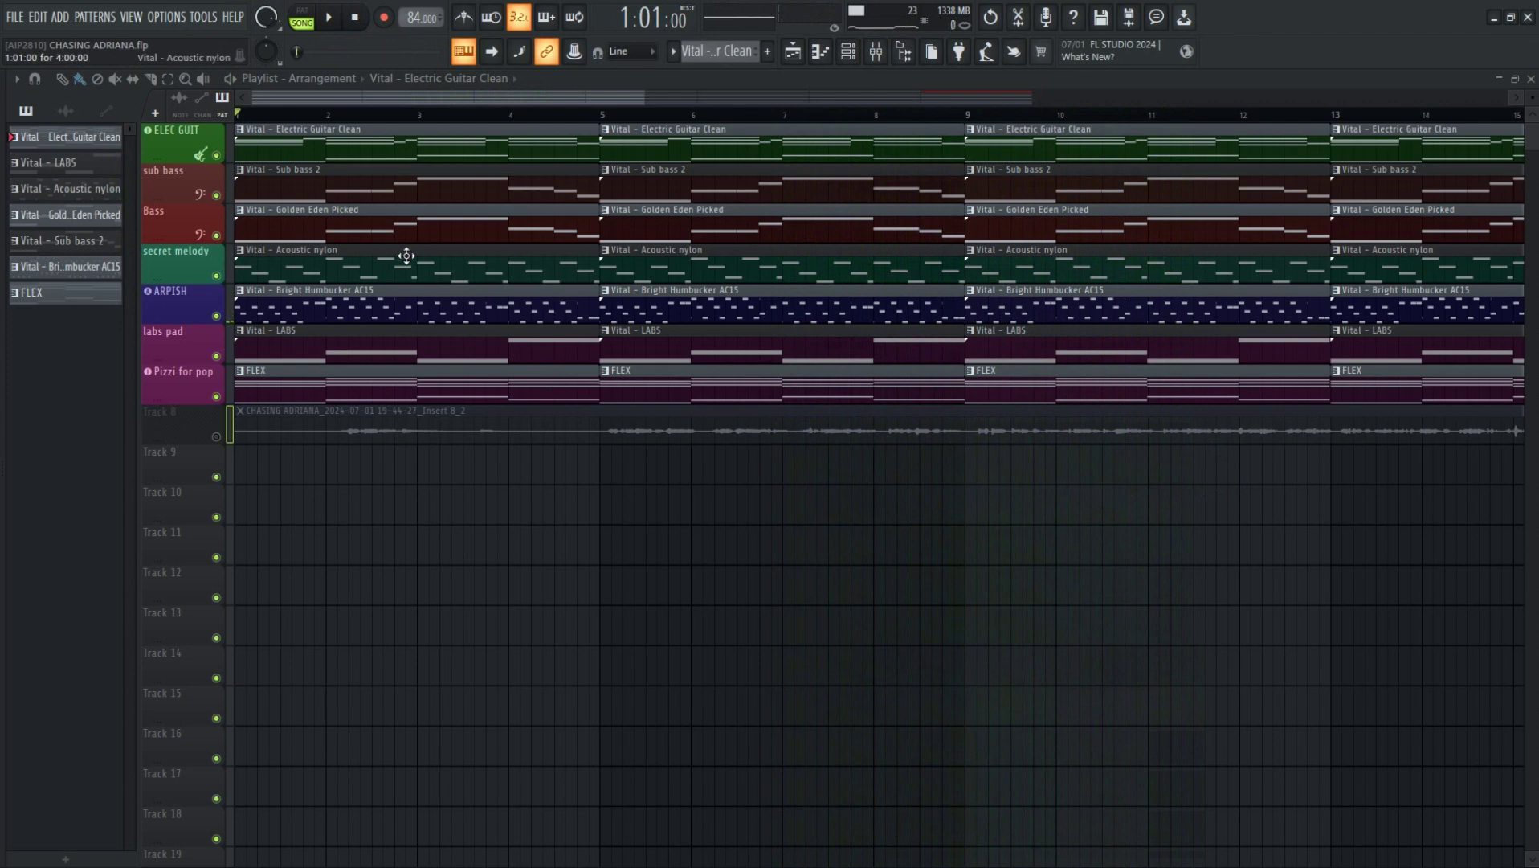
Open the mastering export settings for the CHASING ADRIANA song
left_click(13, 18)
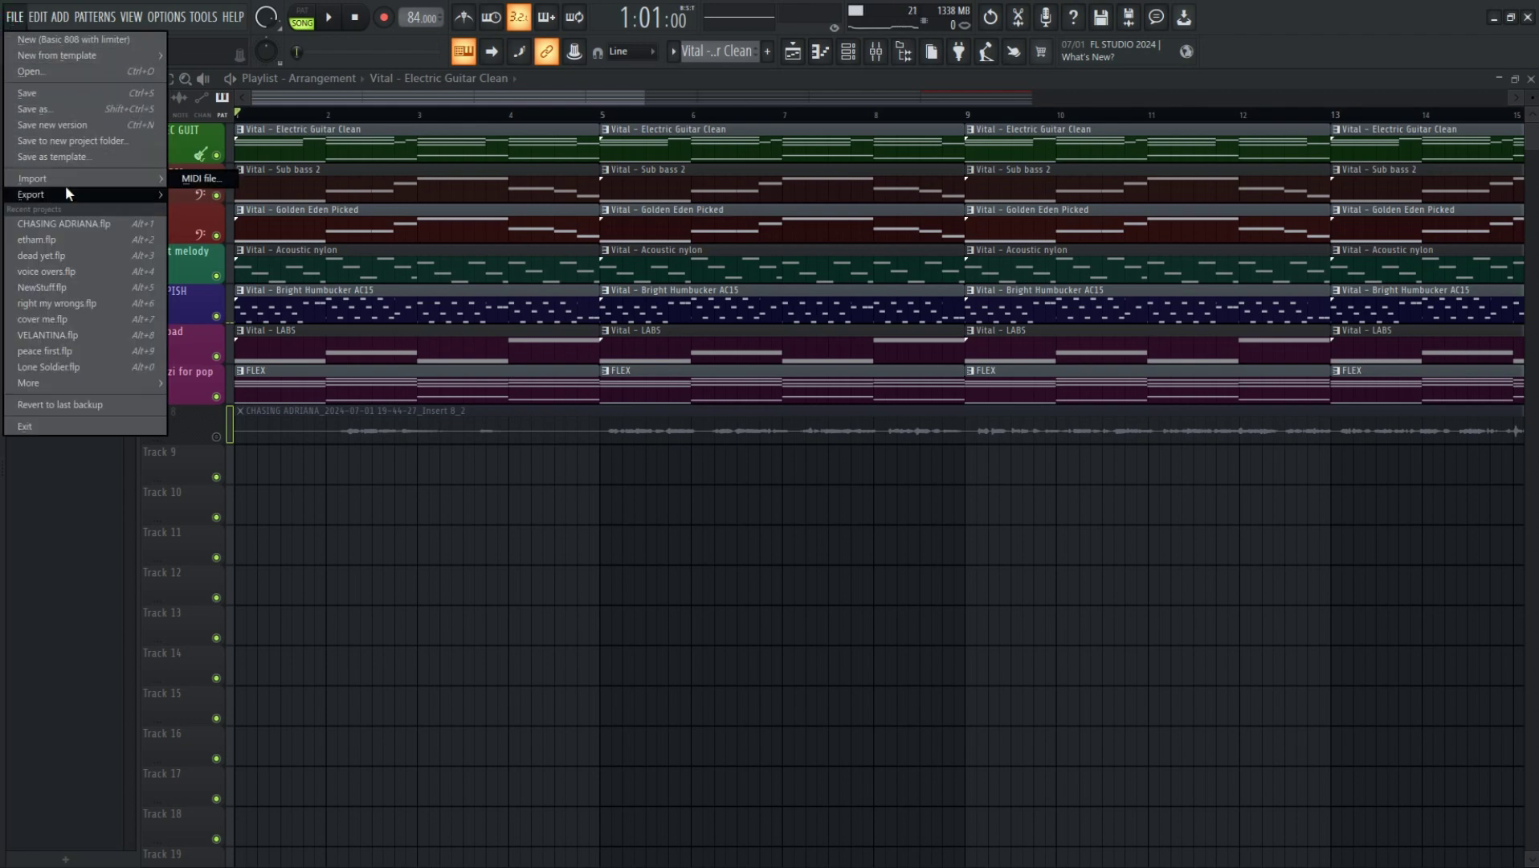
mouse_move(66, 193)
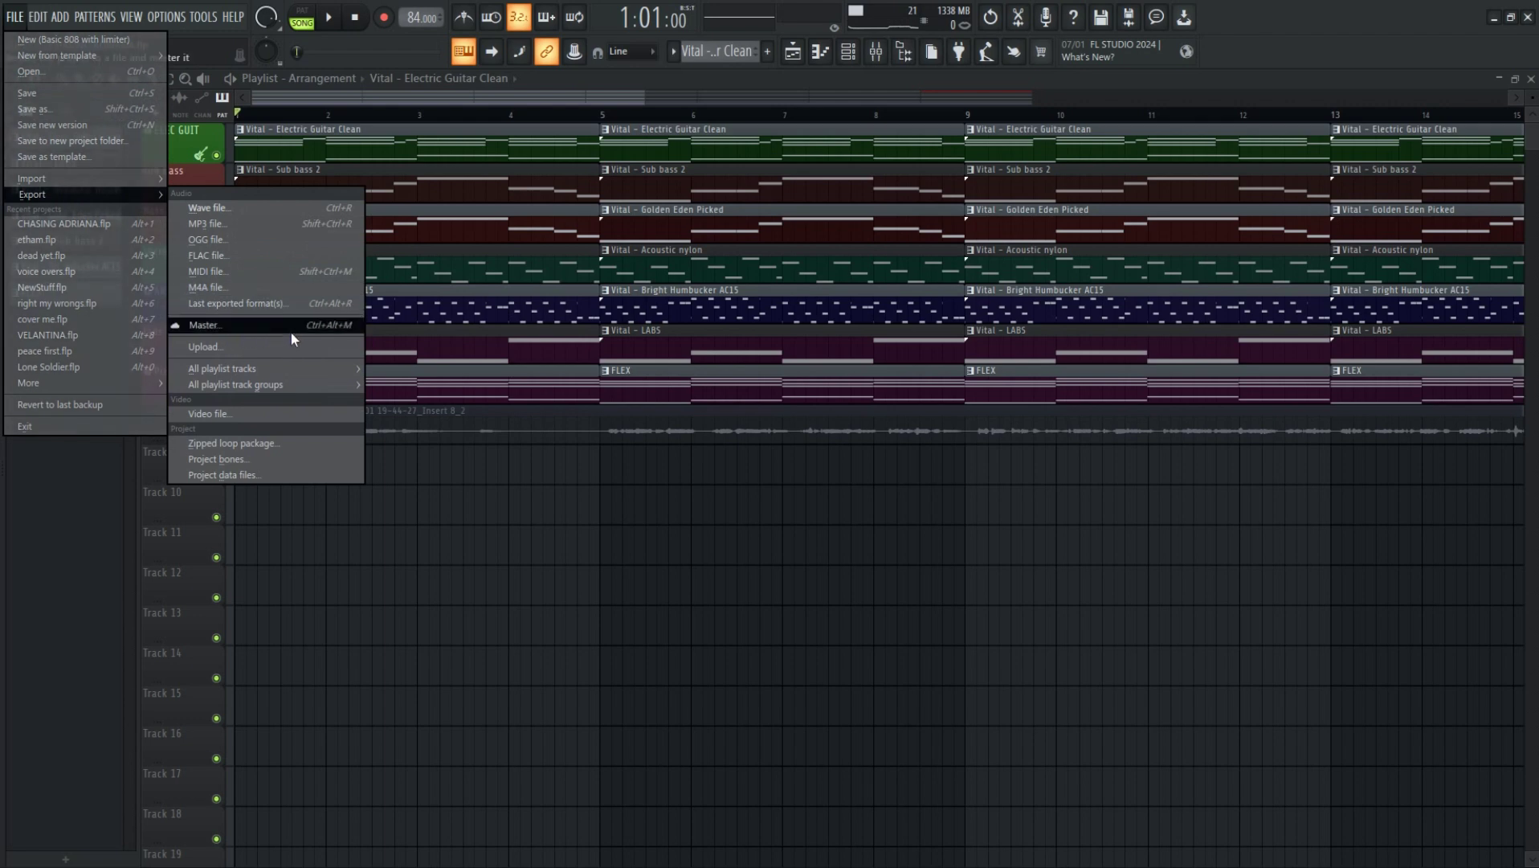
left_click(240, 326)
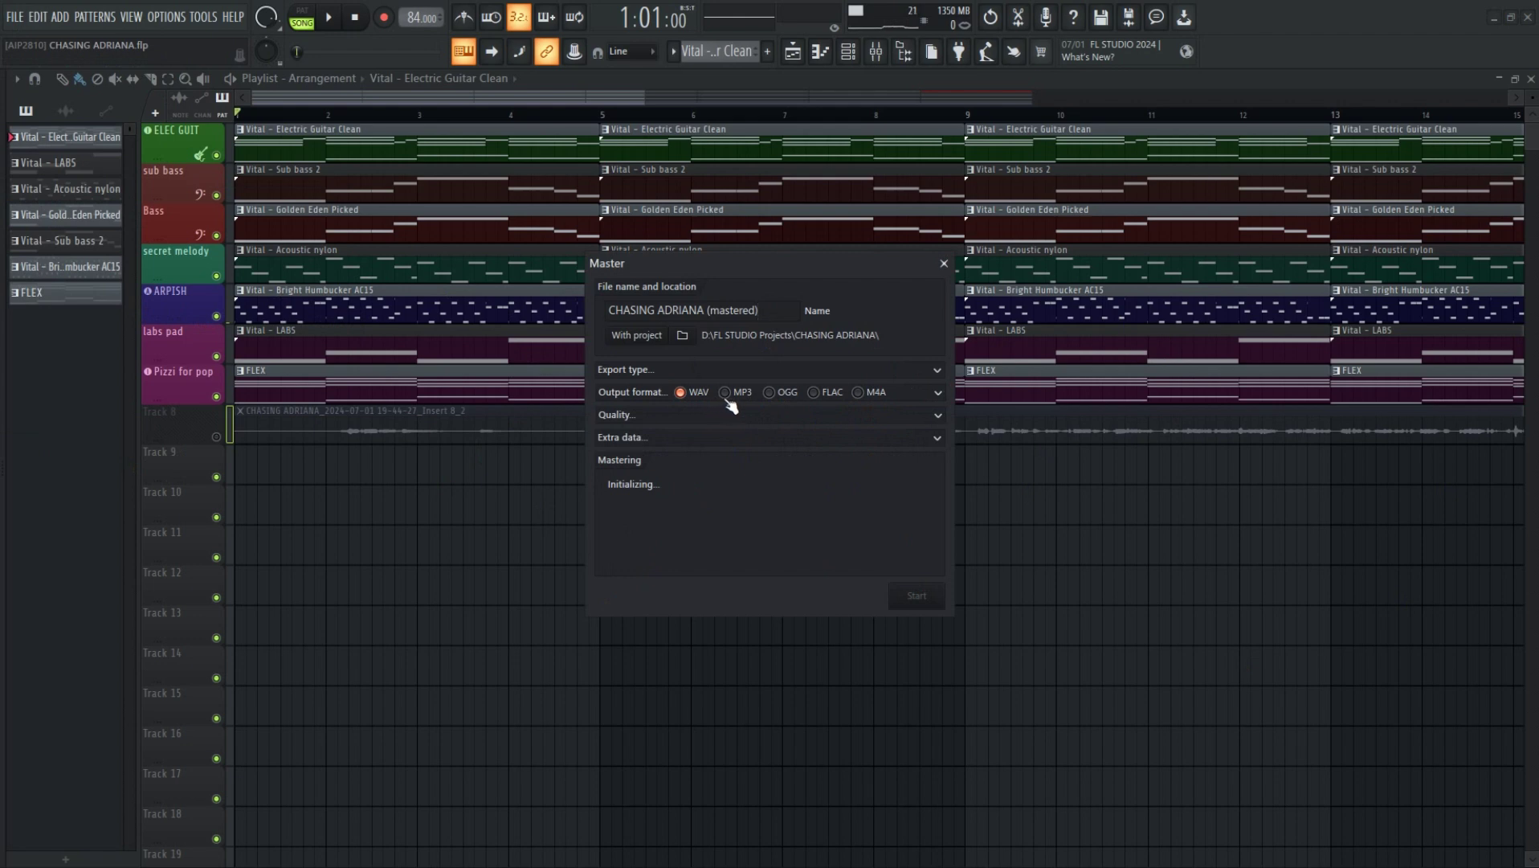
Expand the export type and quality settings and review the available tail and resampling options
left_click(940, 372)
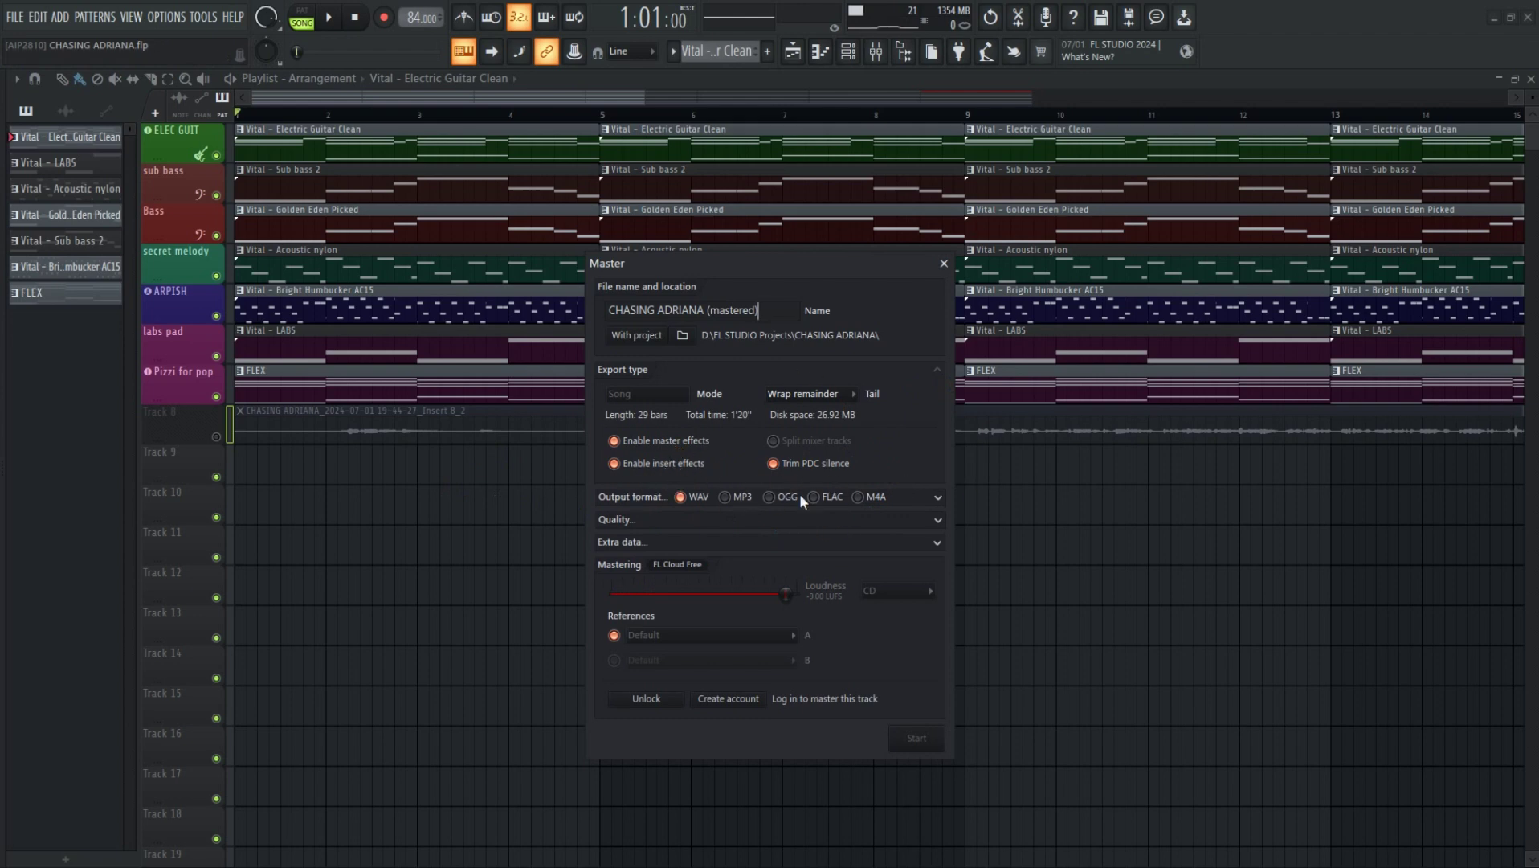
left_click(841, 395)
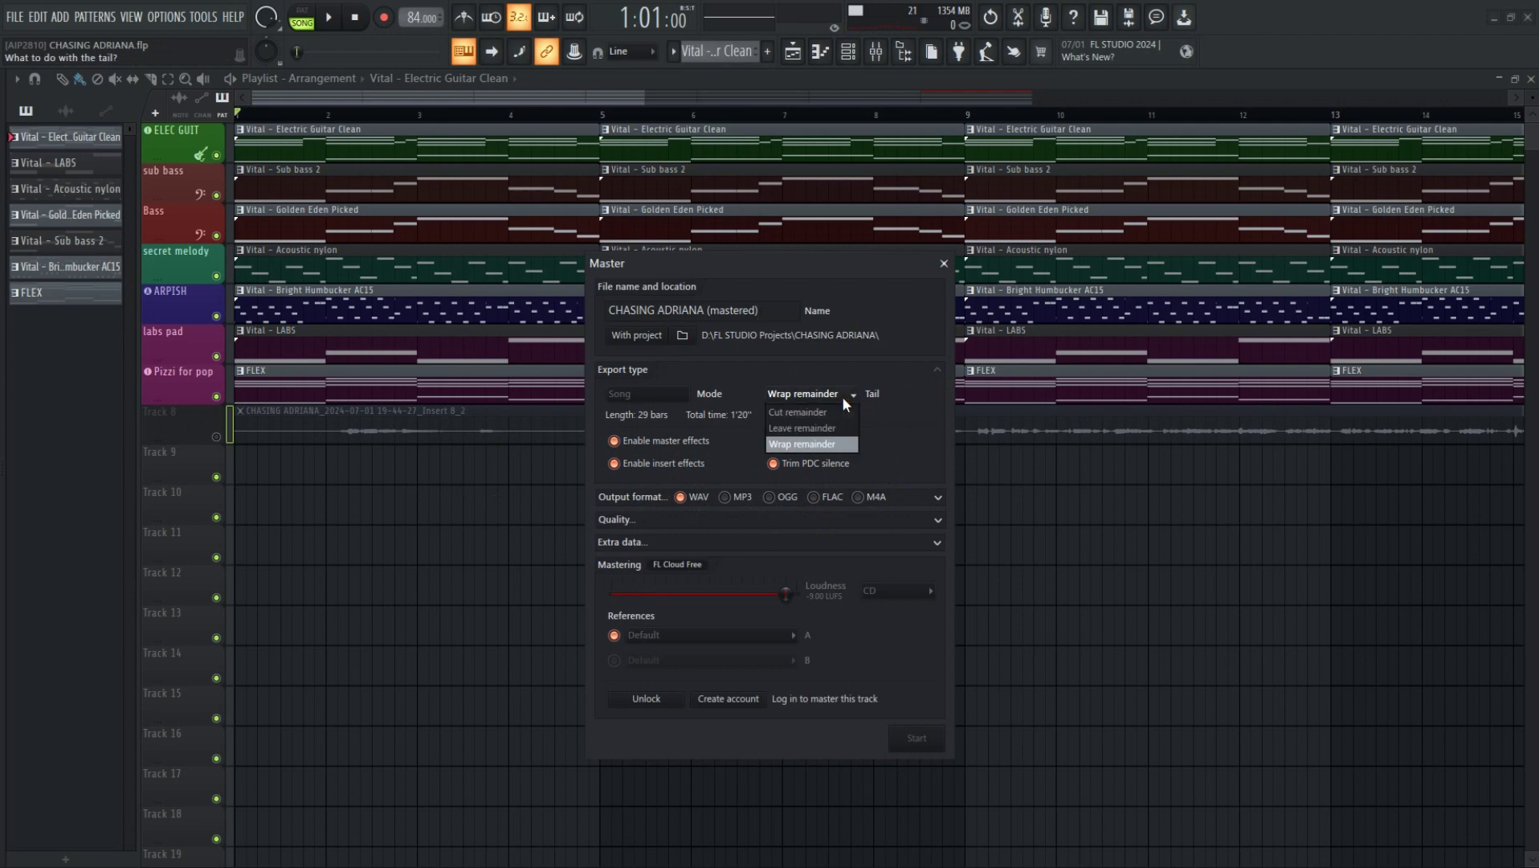
left_click(899, 426)
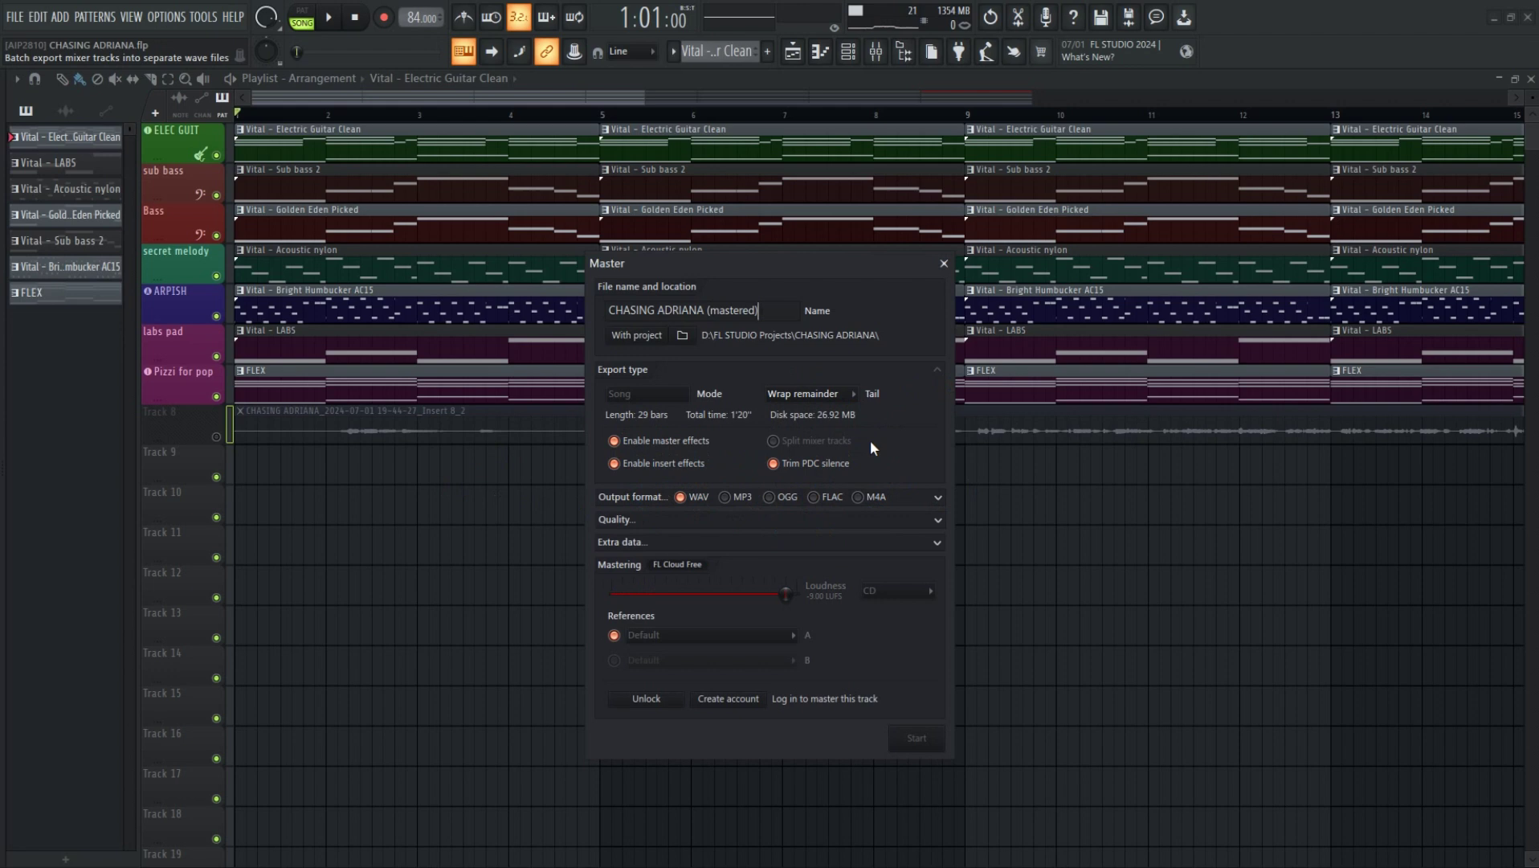
left_click(939, 523)
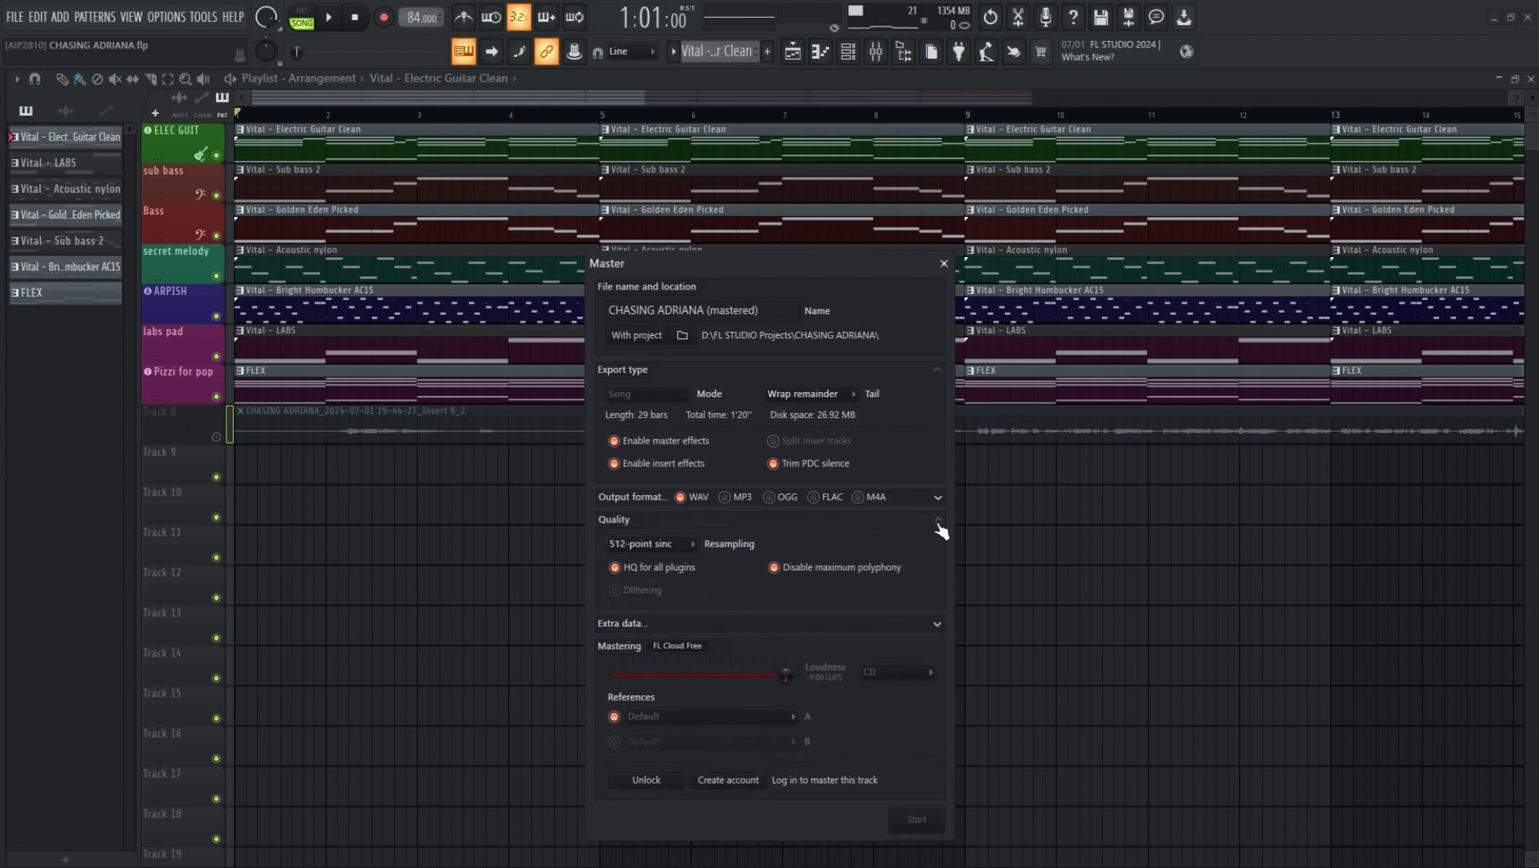
left_click(678, 547)
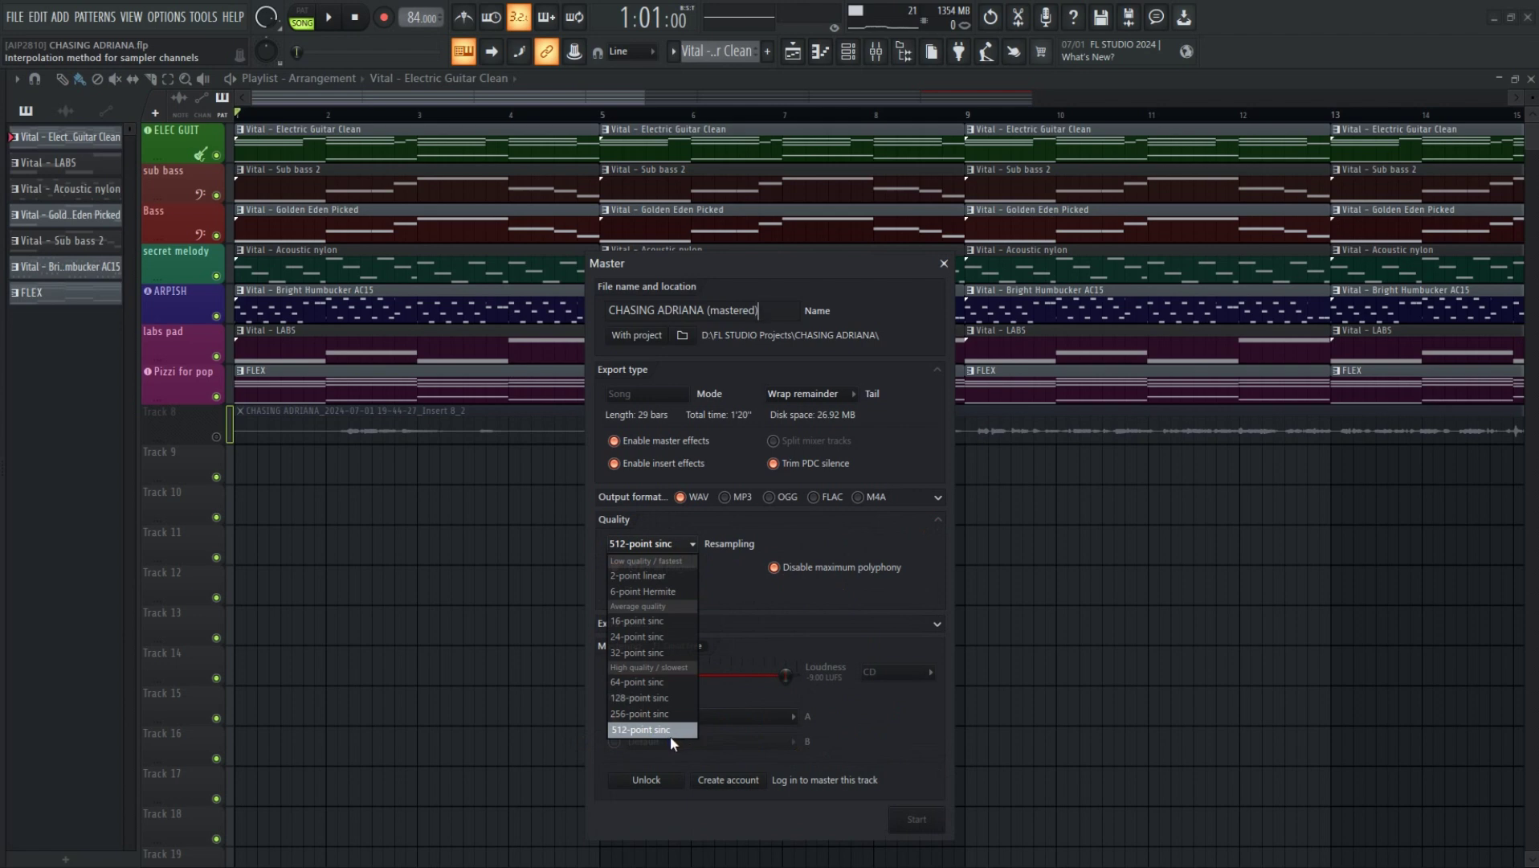
left_click(869, 614)
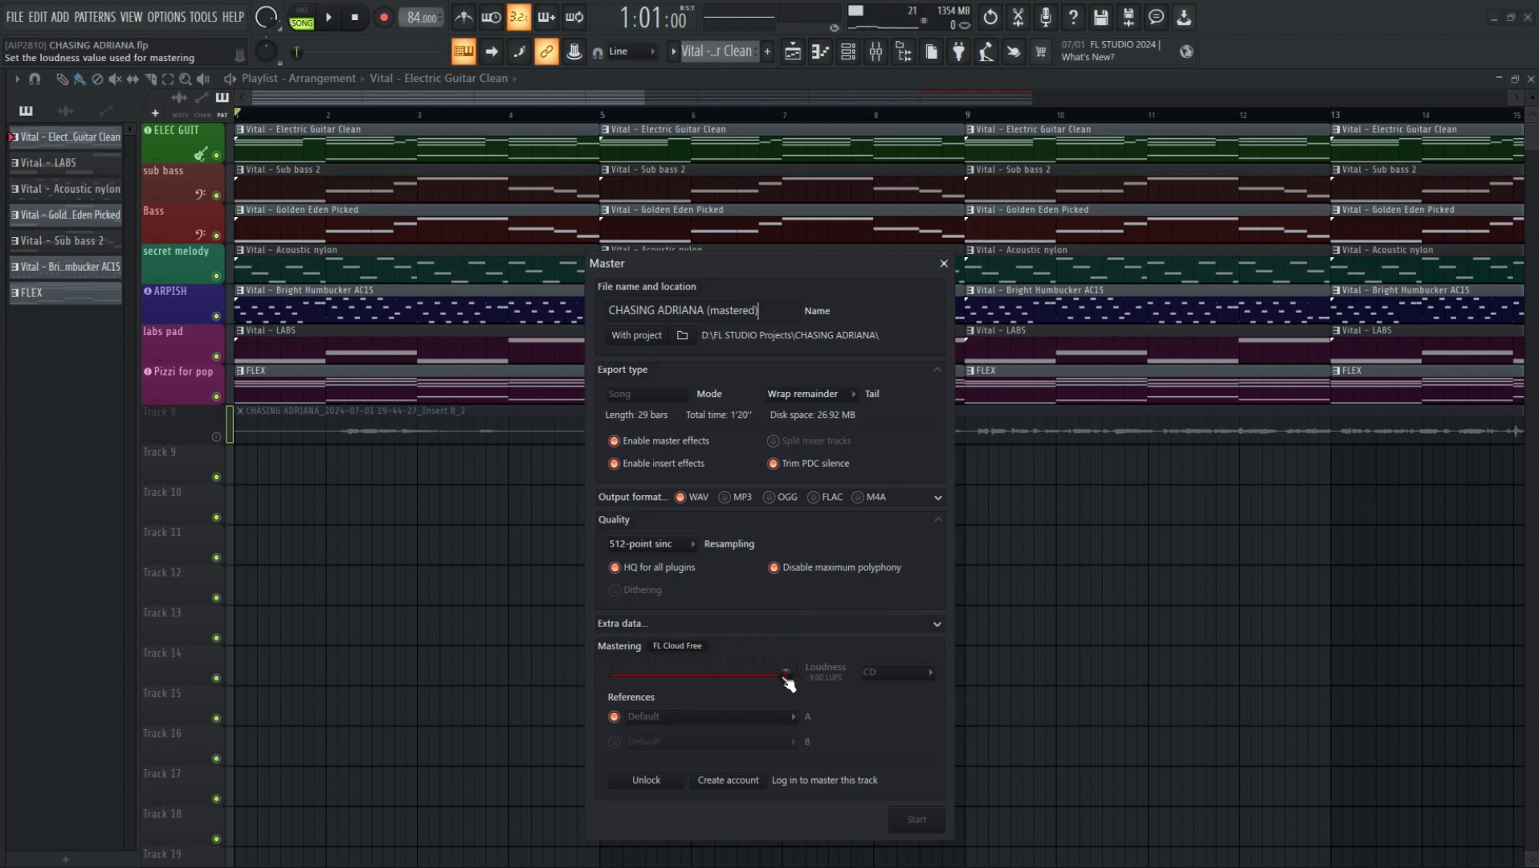
Try the Spotify, YouTube and Soundcloud loudness presets and set the mastering loudness back to CD
left_click(898, 672)
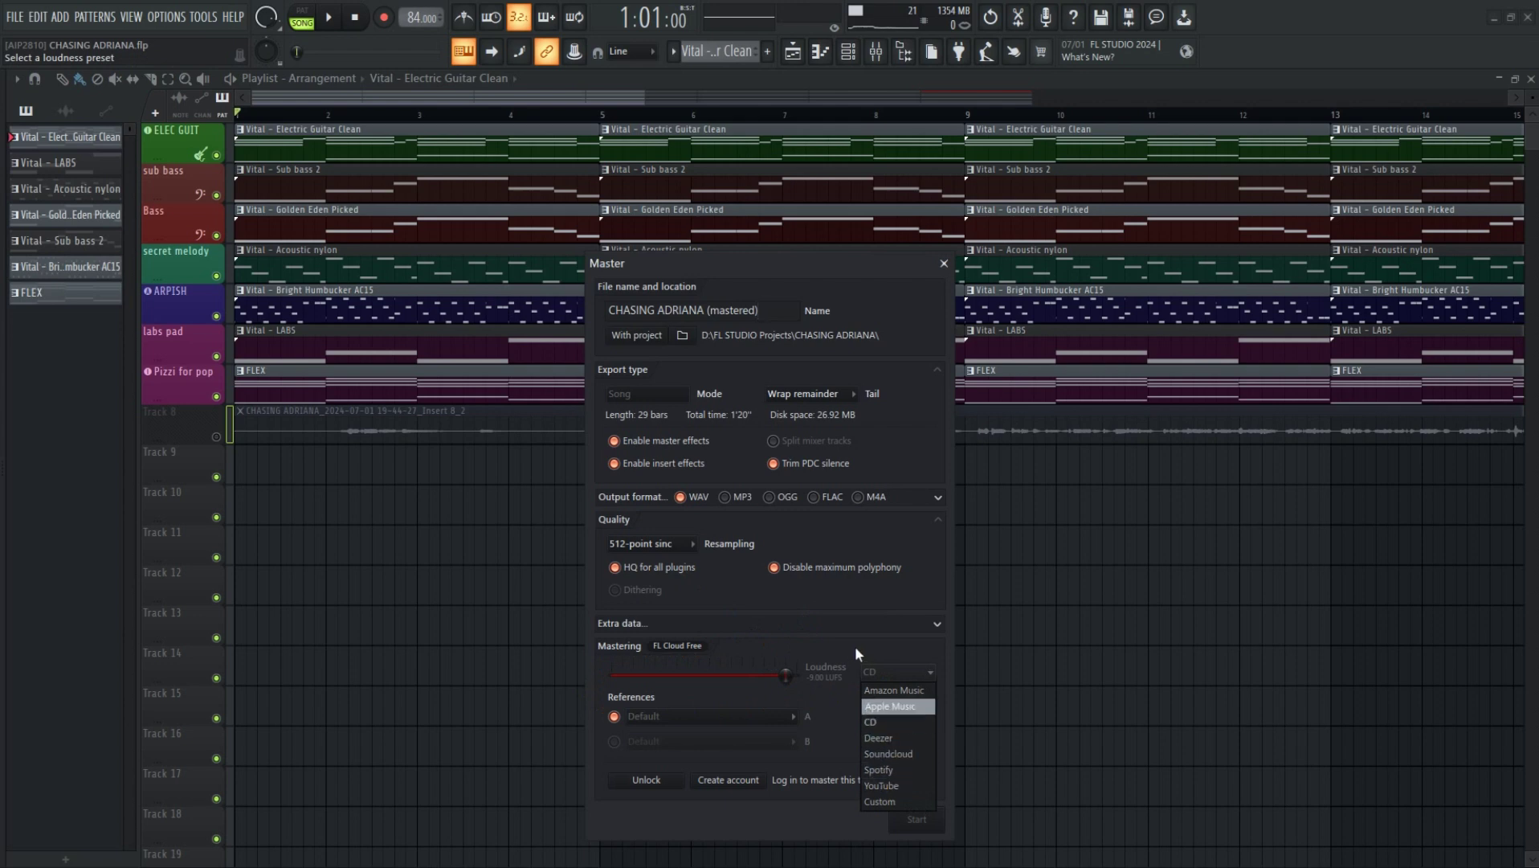
left_click(855, 646)
left_click(885, 672)
left_click(888, 769)
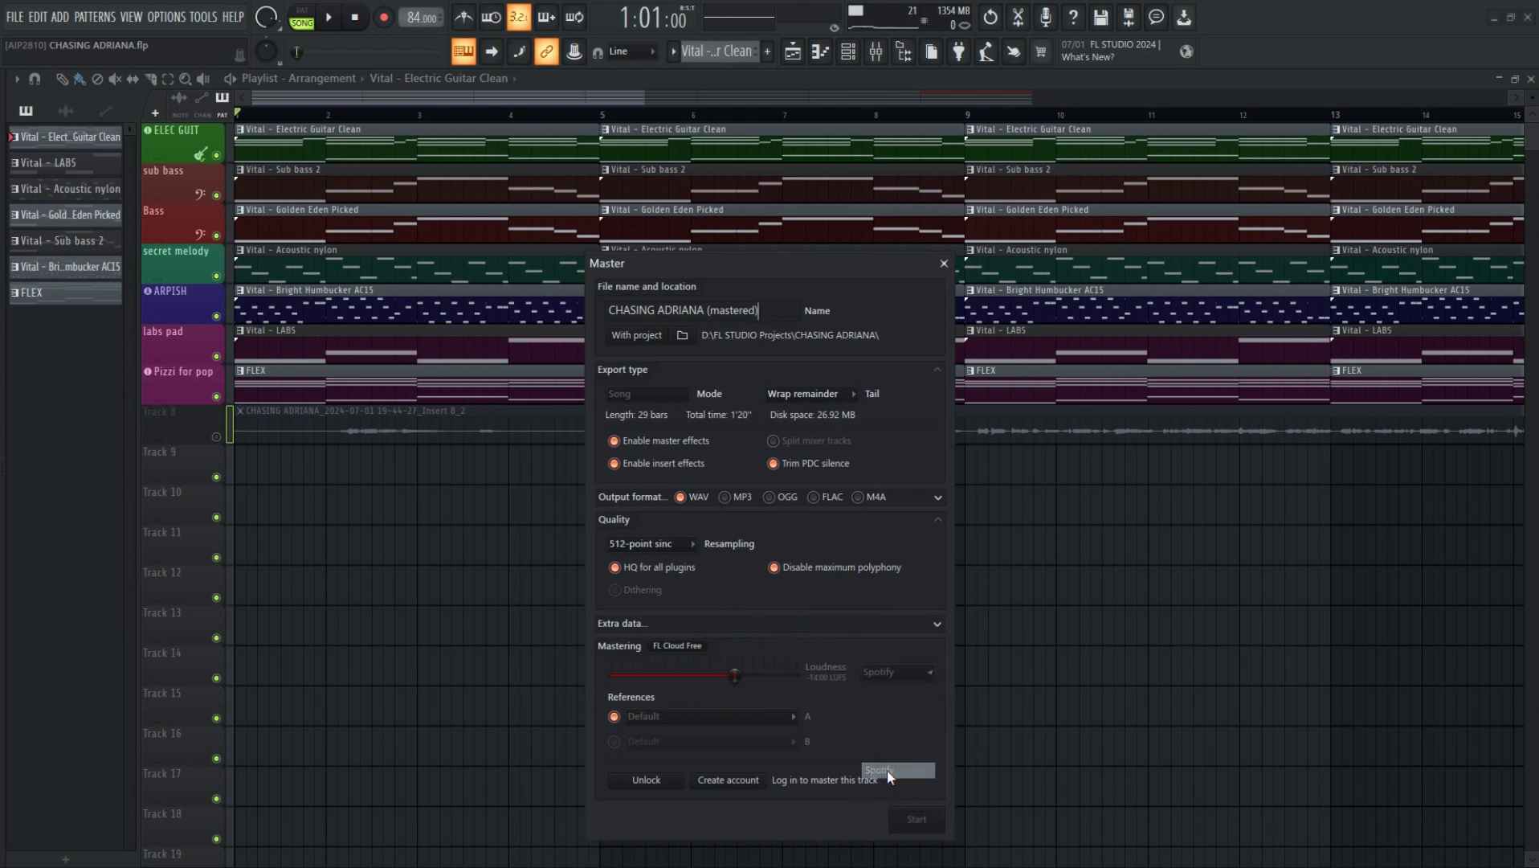
left_click(909, 673)
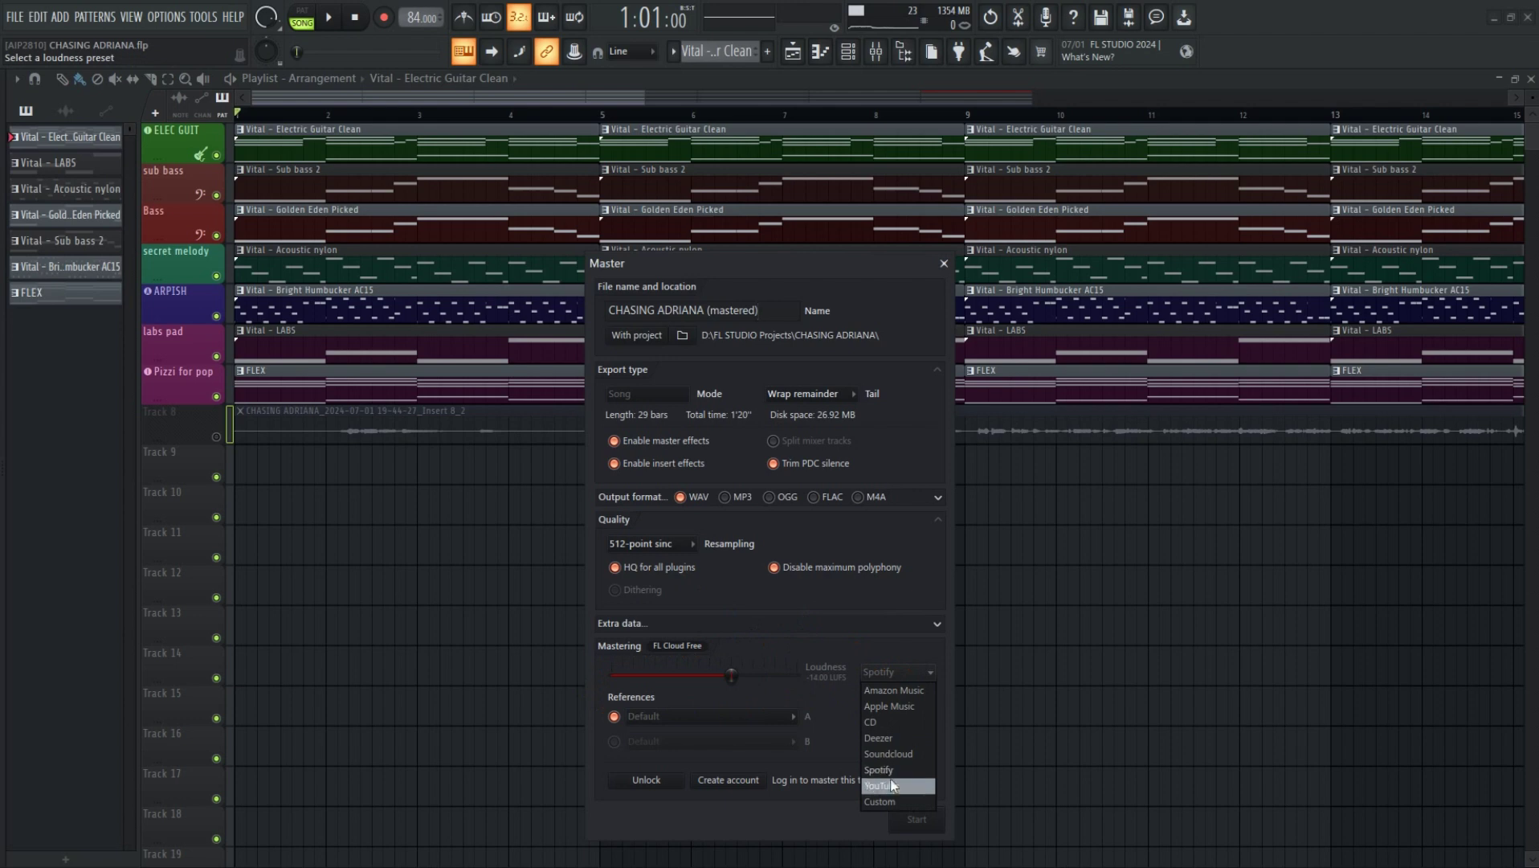
left_click(891, 786)
left_click(910, 673)
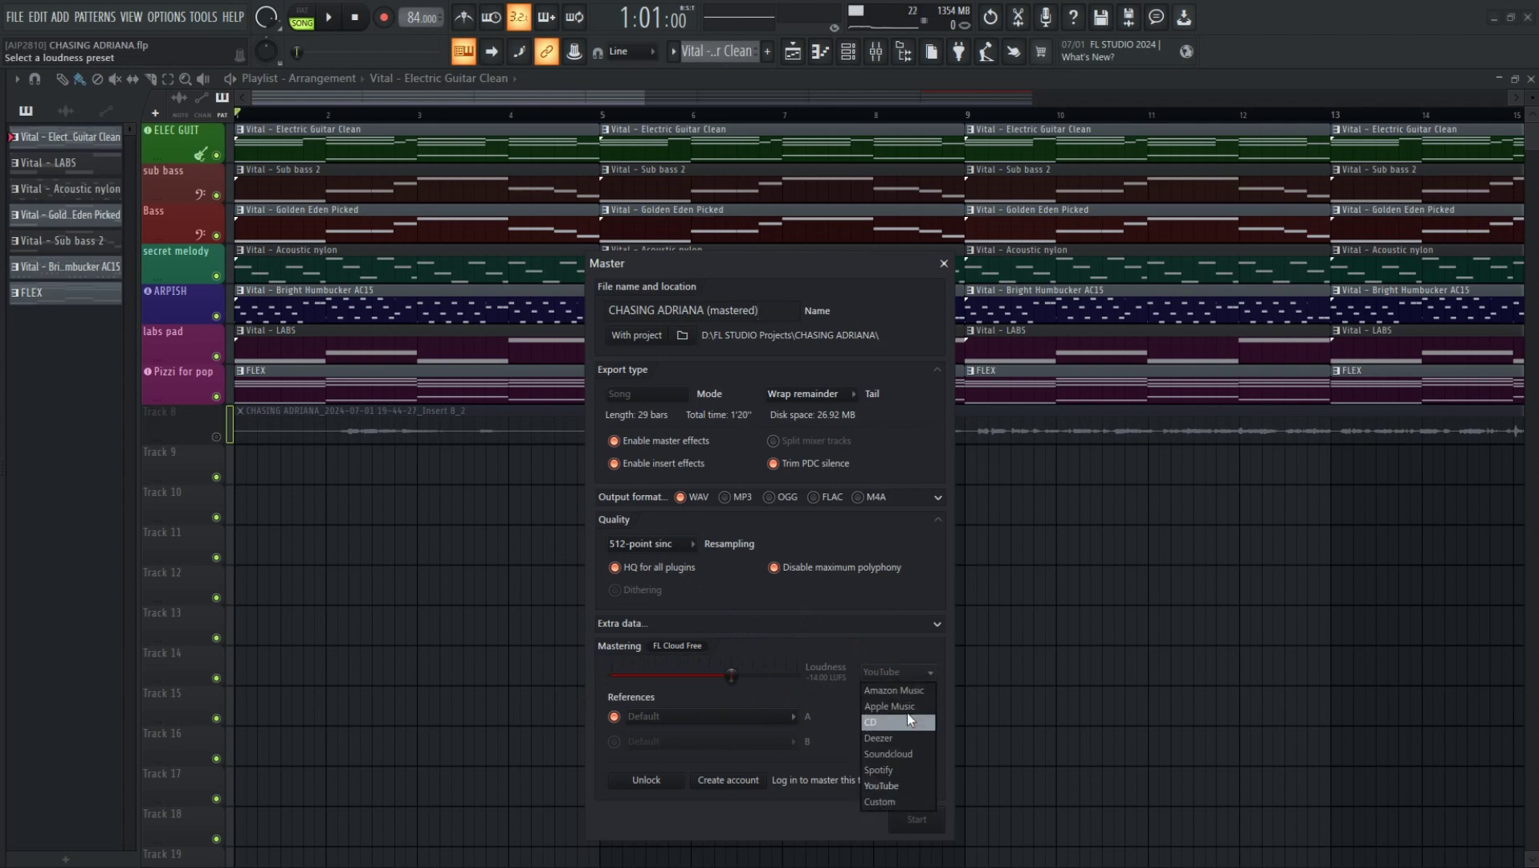
left_click(894, 753)
left_click(913, 670)
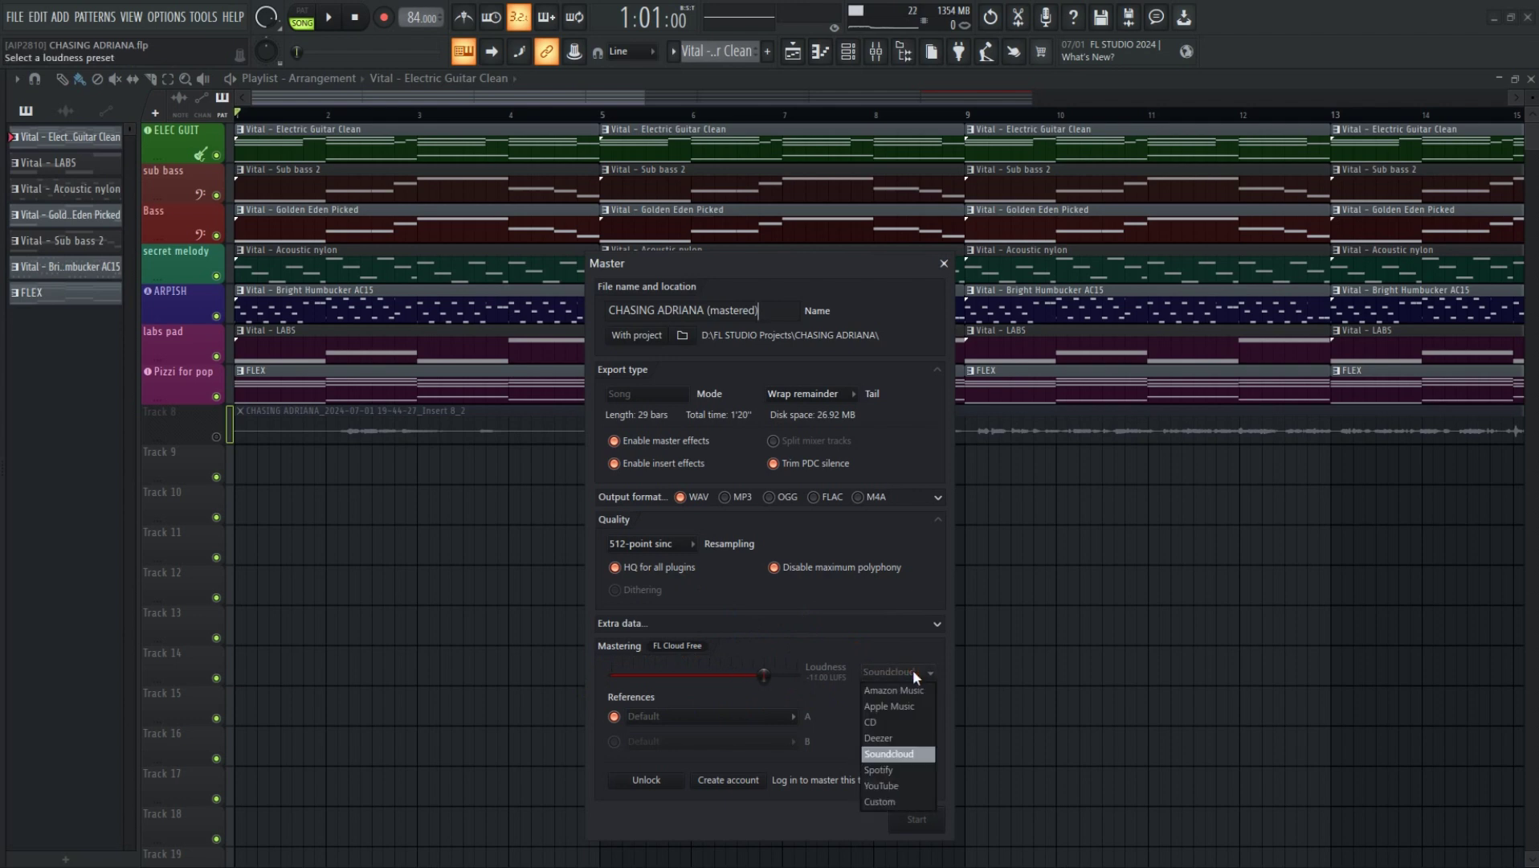
left_click(896, 724)
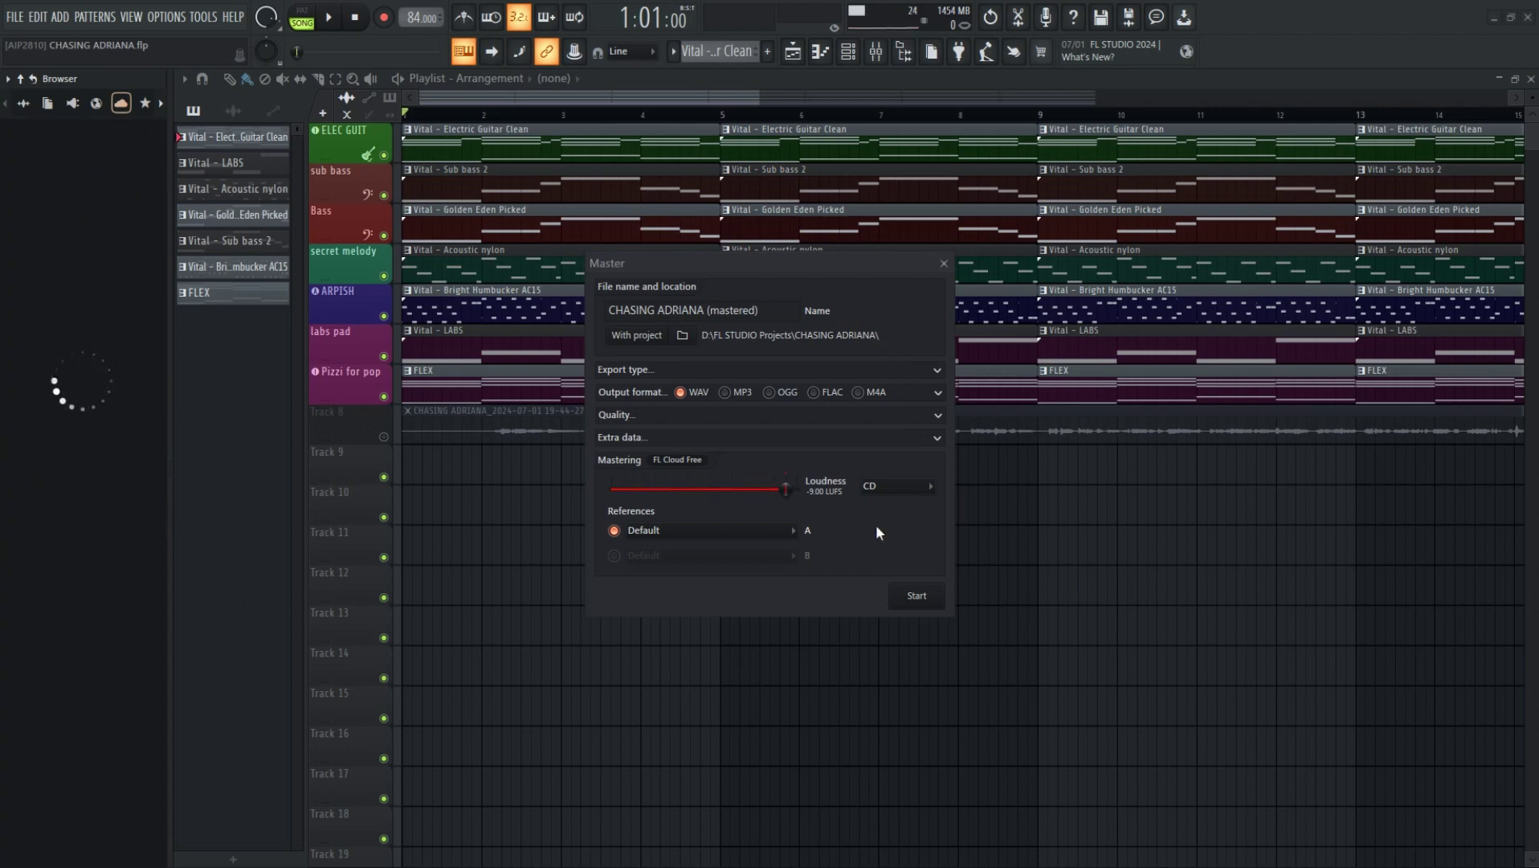
Enable tempo information in the extra data settings and review the mastering algorithms offered for reference A
left_click(945, 416)
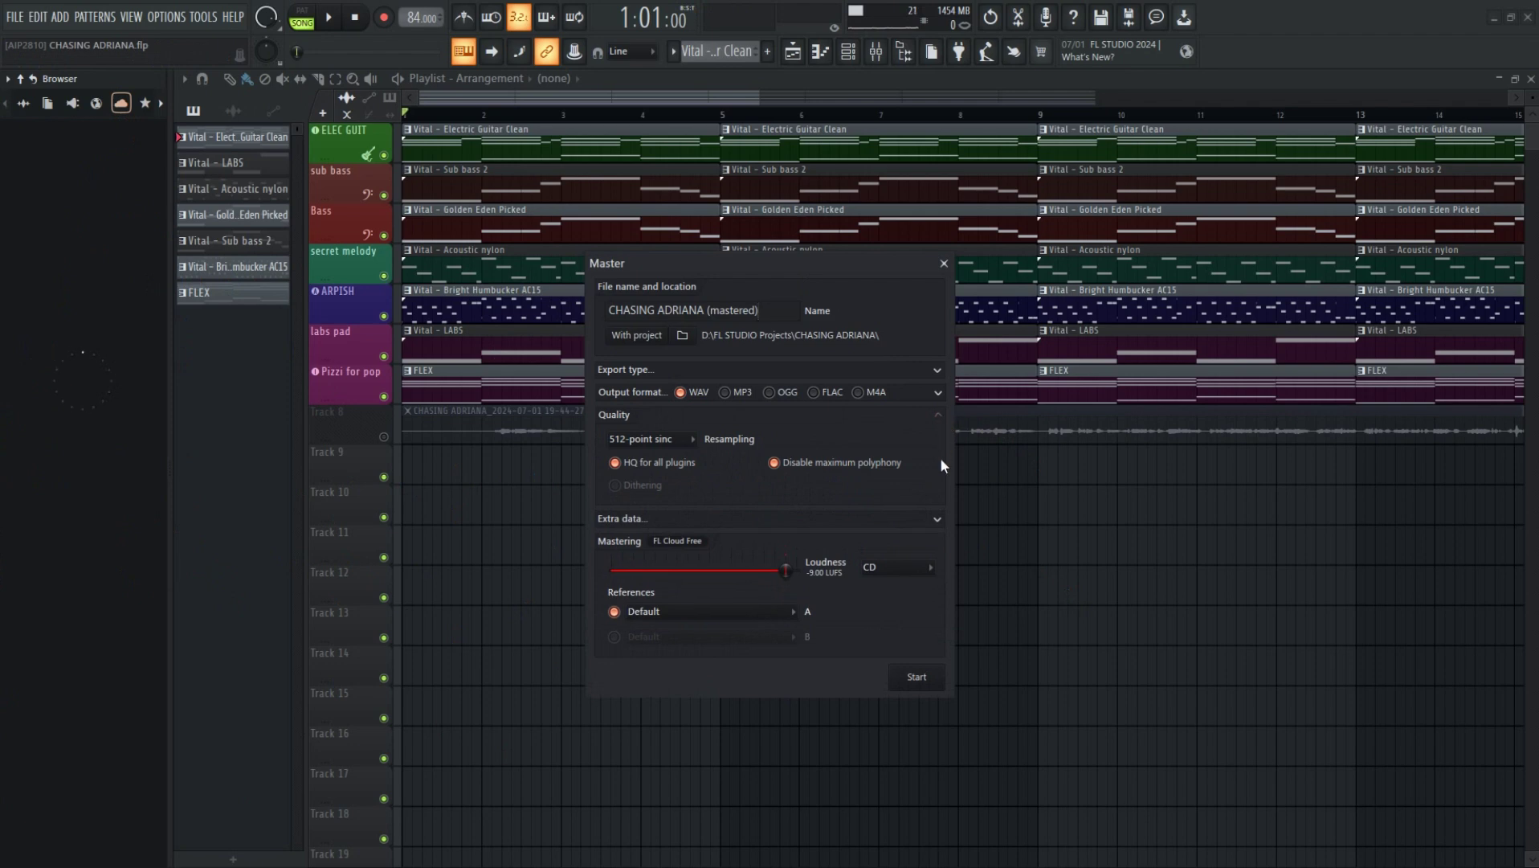
left_click(937, 519)
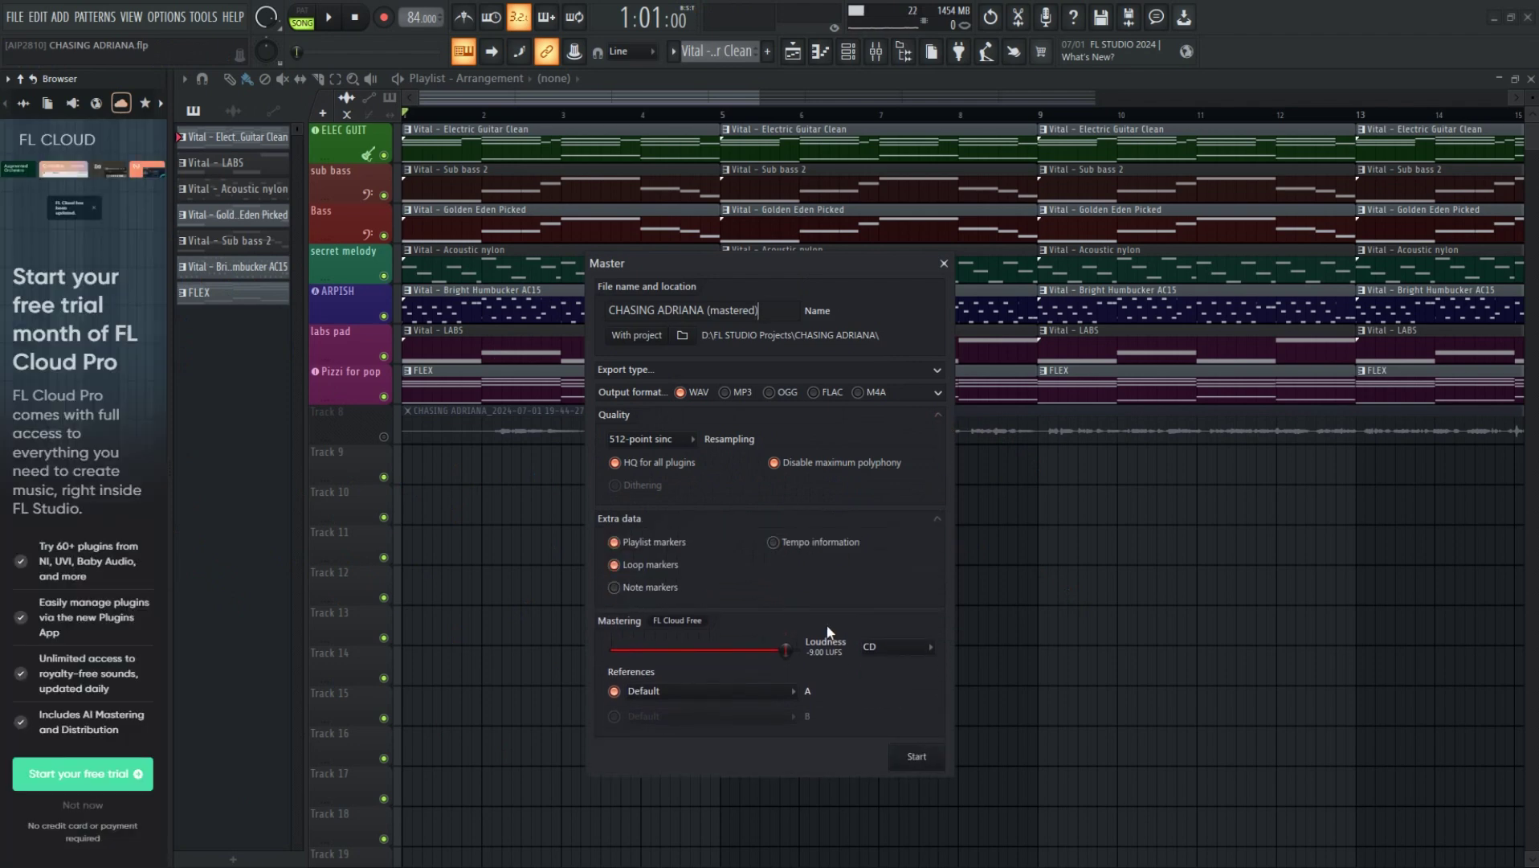
left_click(775, 542)
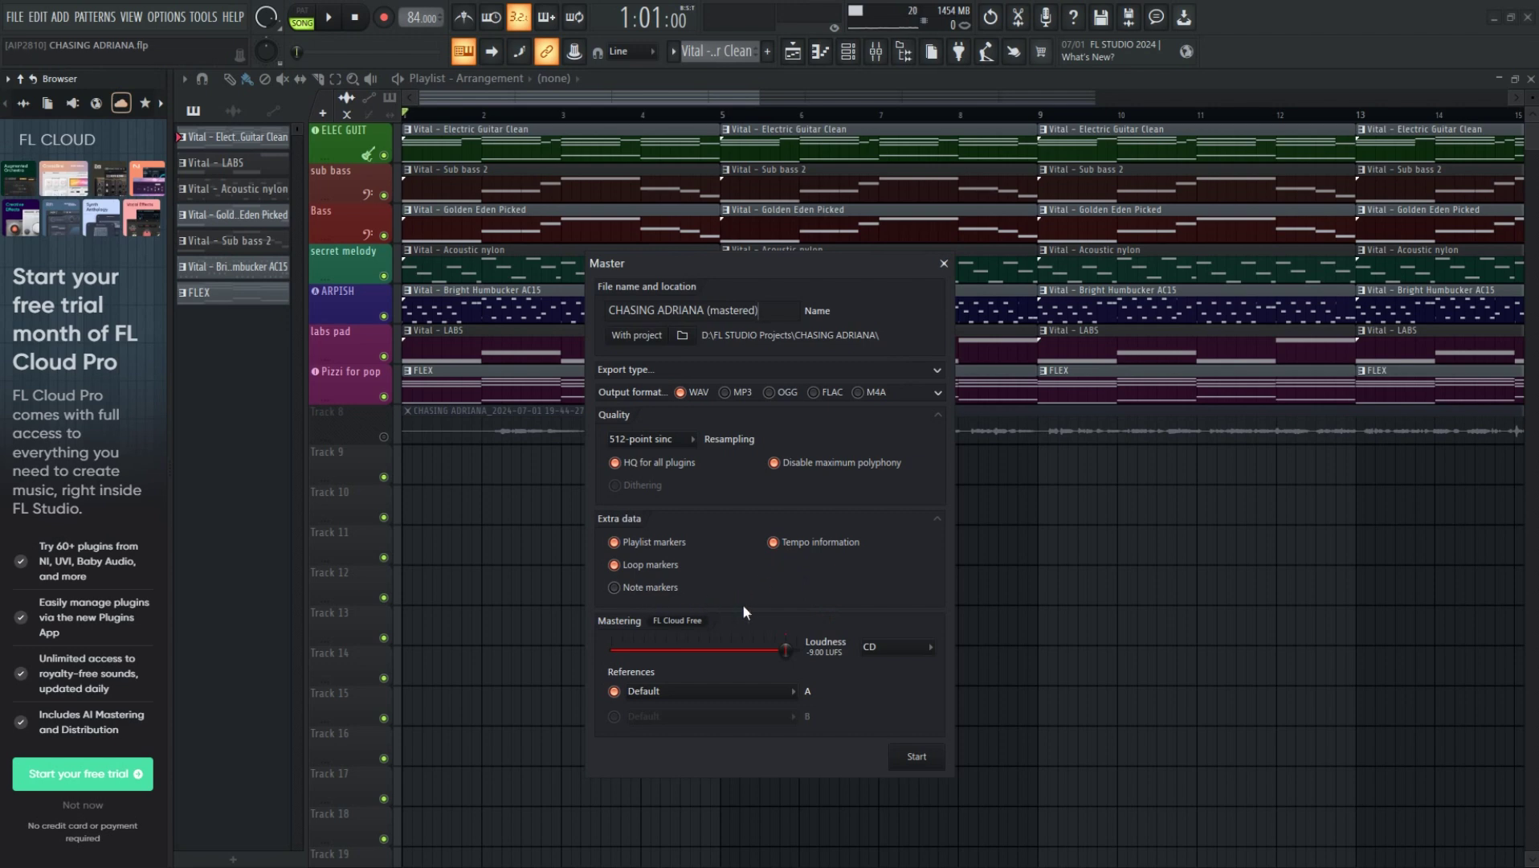
left_click(706, 691)
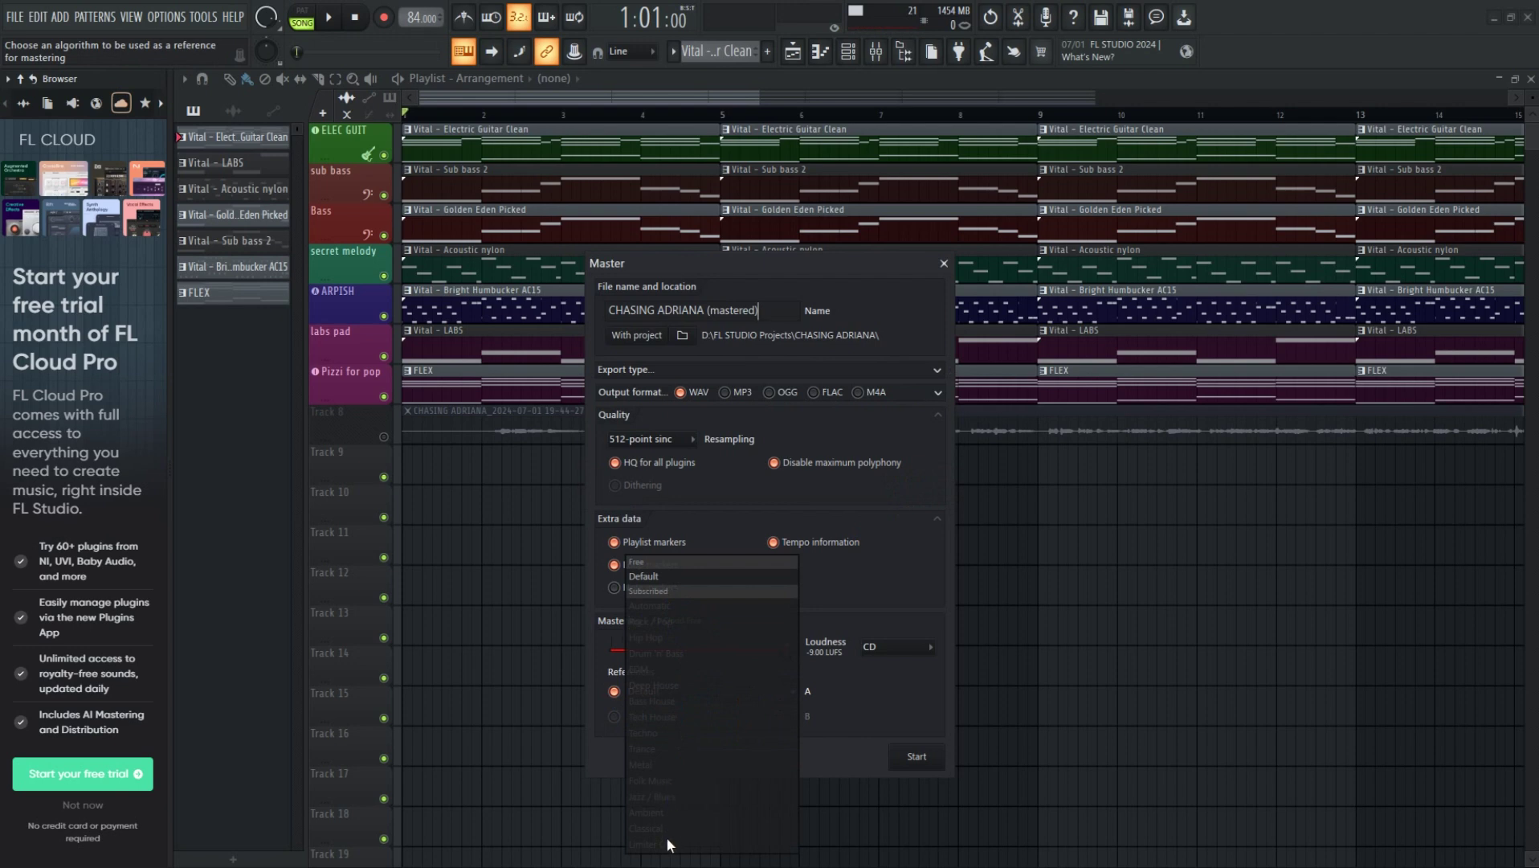
left_click(706, 776)
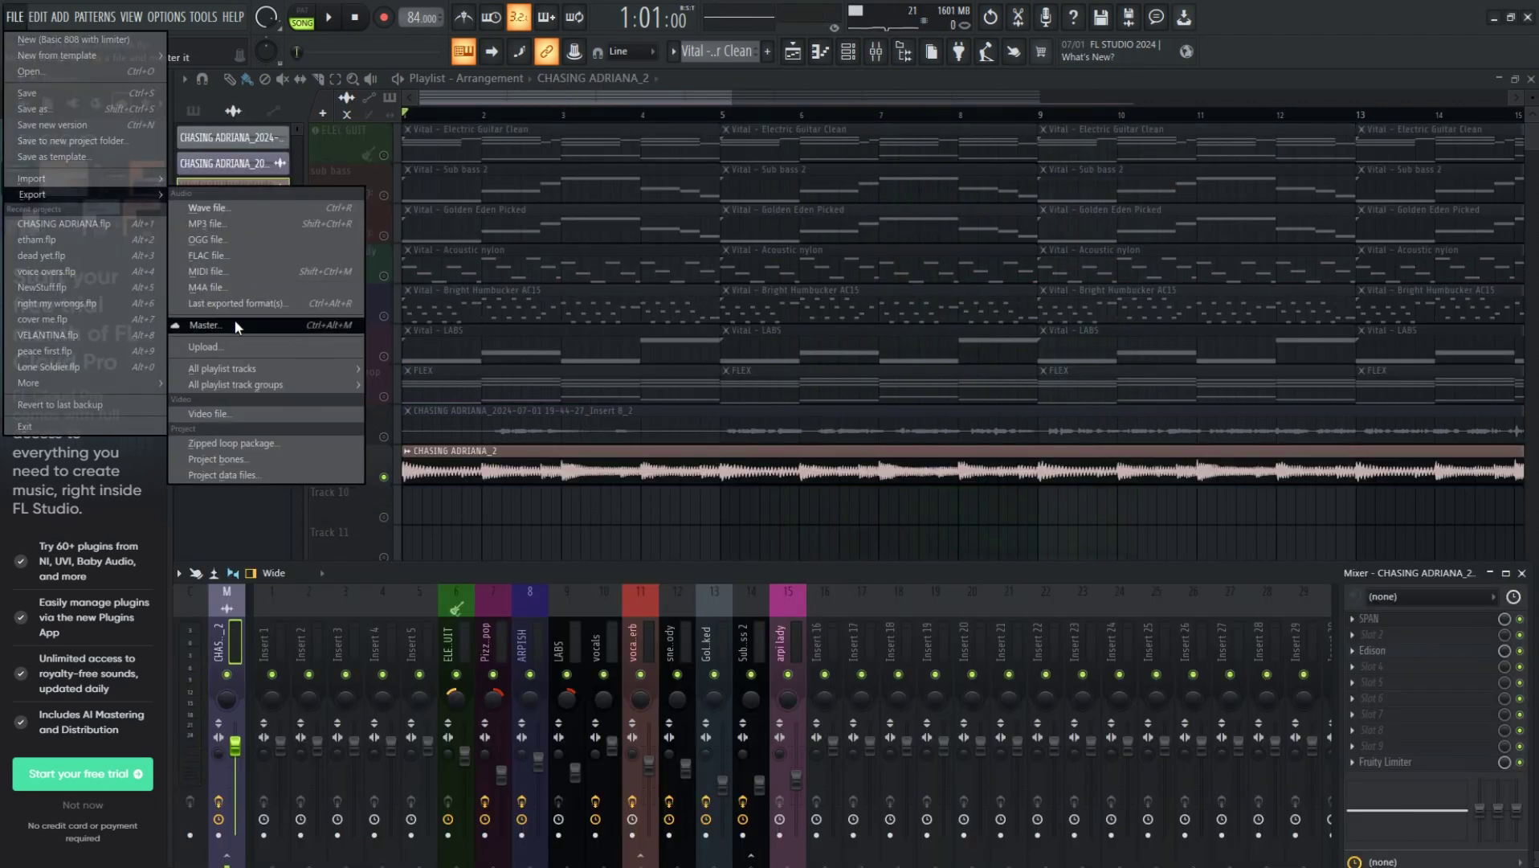
Reopen the mastering export and start mastering the track as WAV with the Spotify loudness preset and the Default reference
left_click(233, 323)
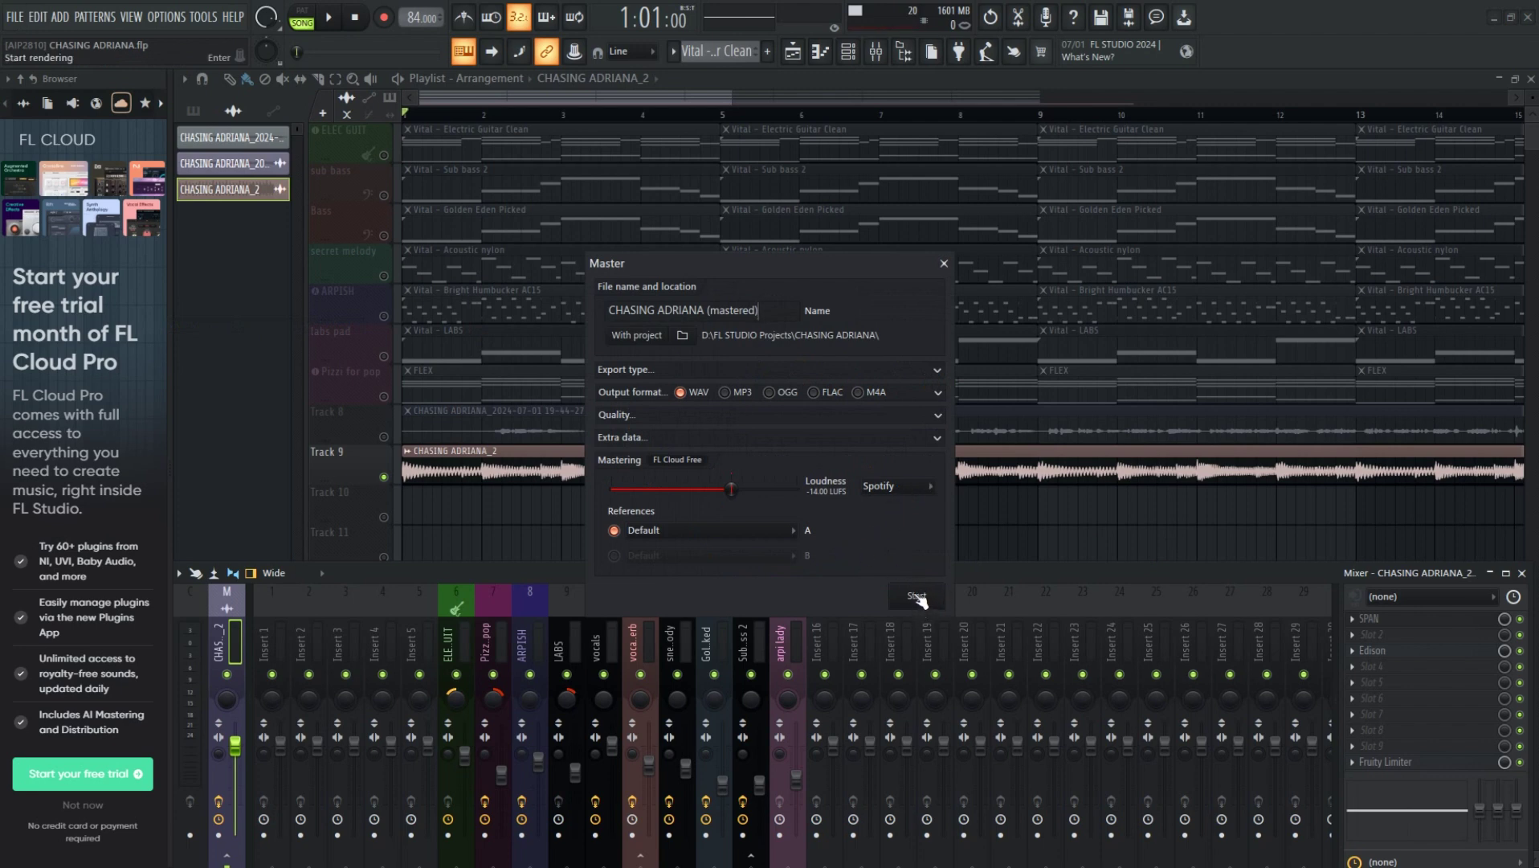
left_click(916, 594)
left_click(900, 495)
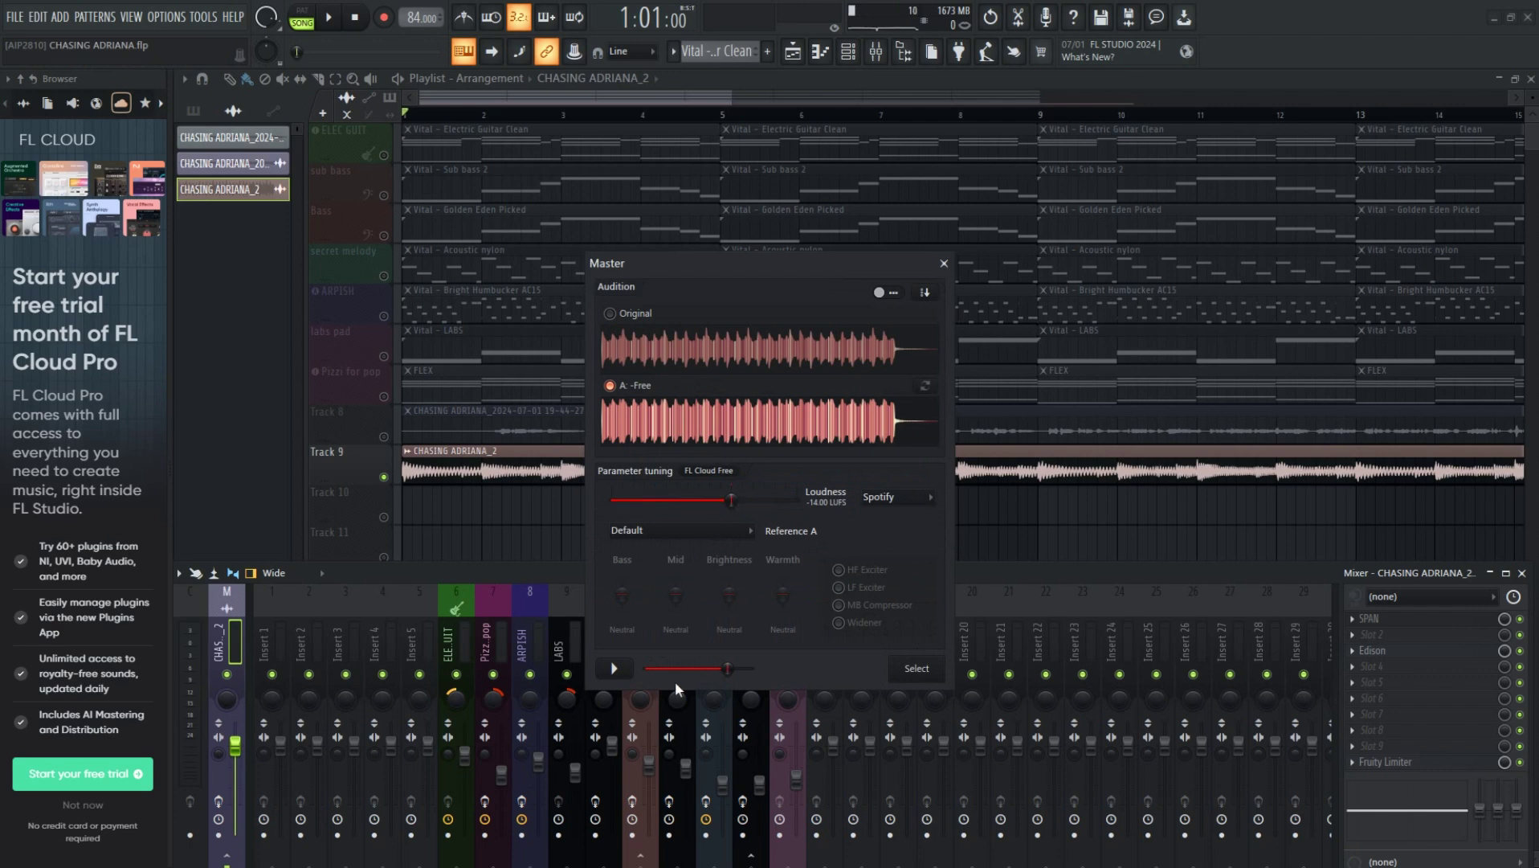
Audition the mastered version against the original and remaster reference A
left_click(614, 673)
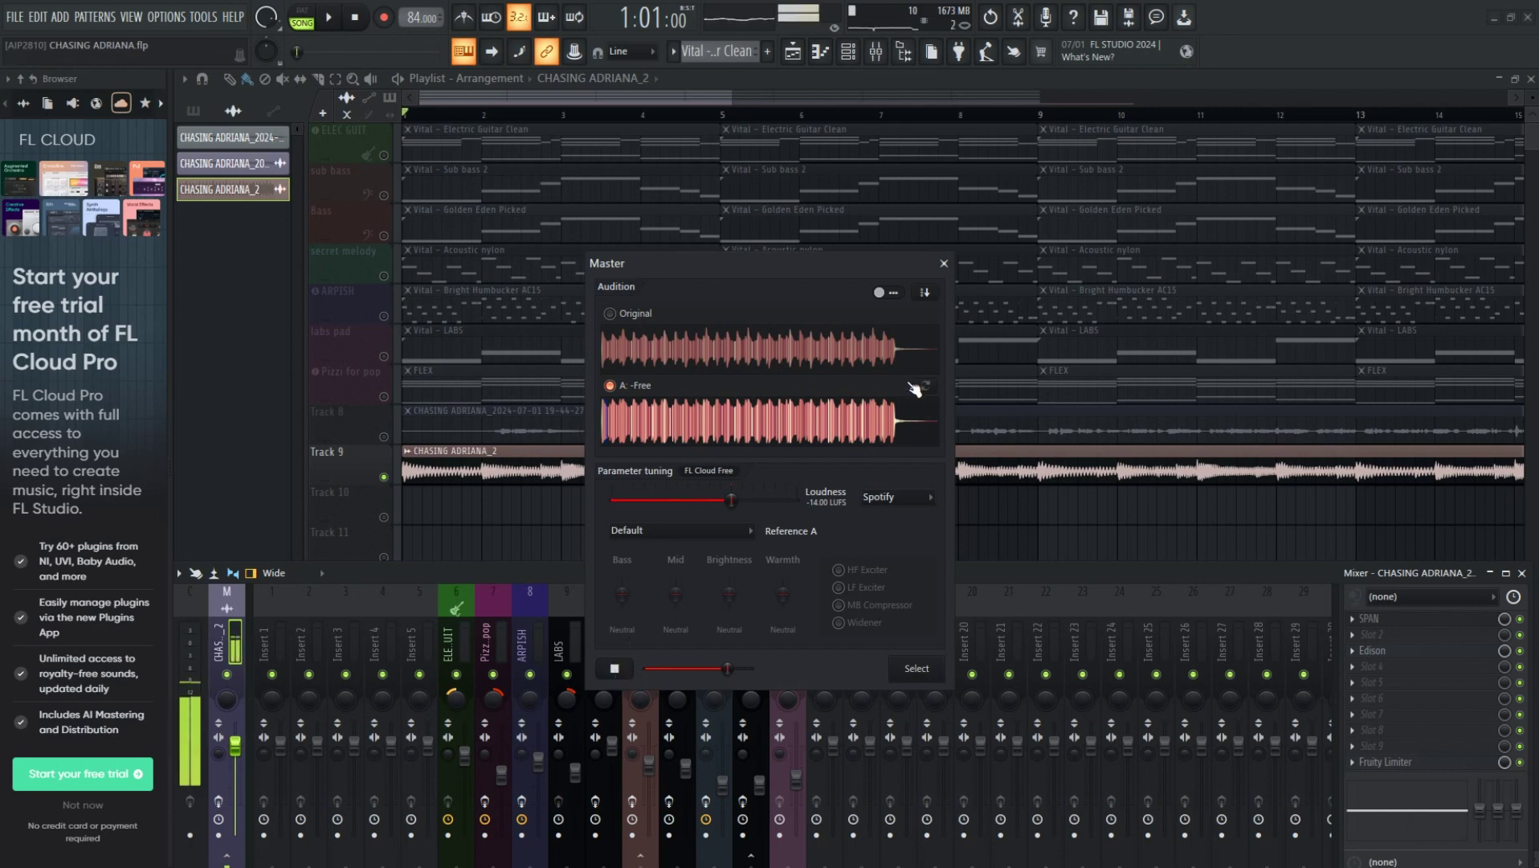
left_click(943, 294)
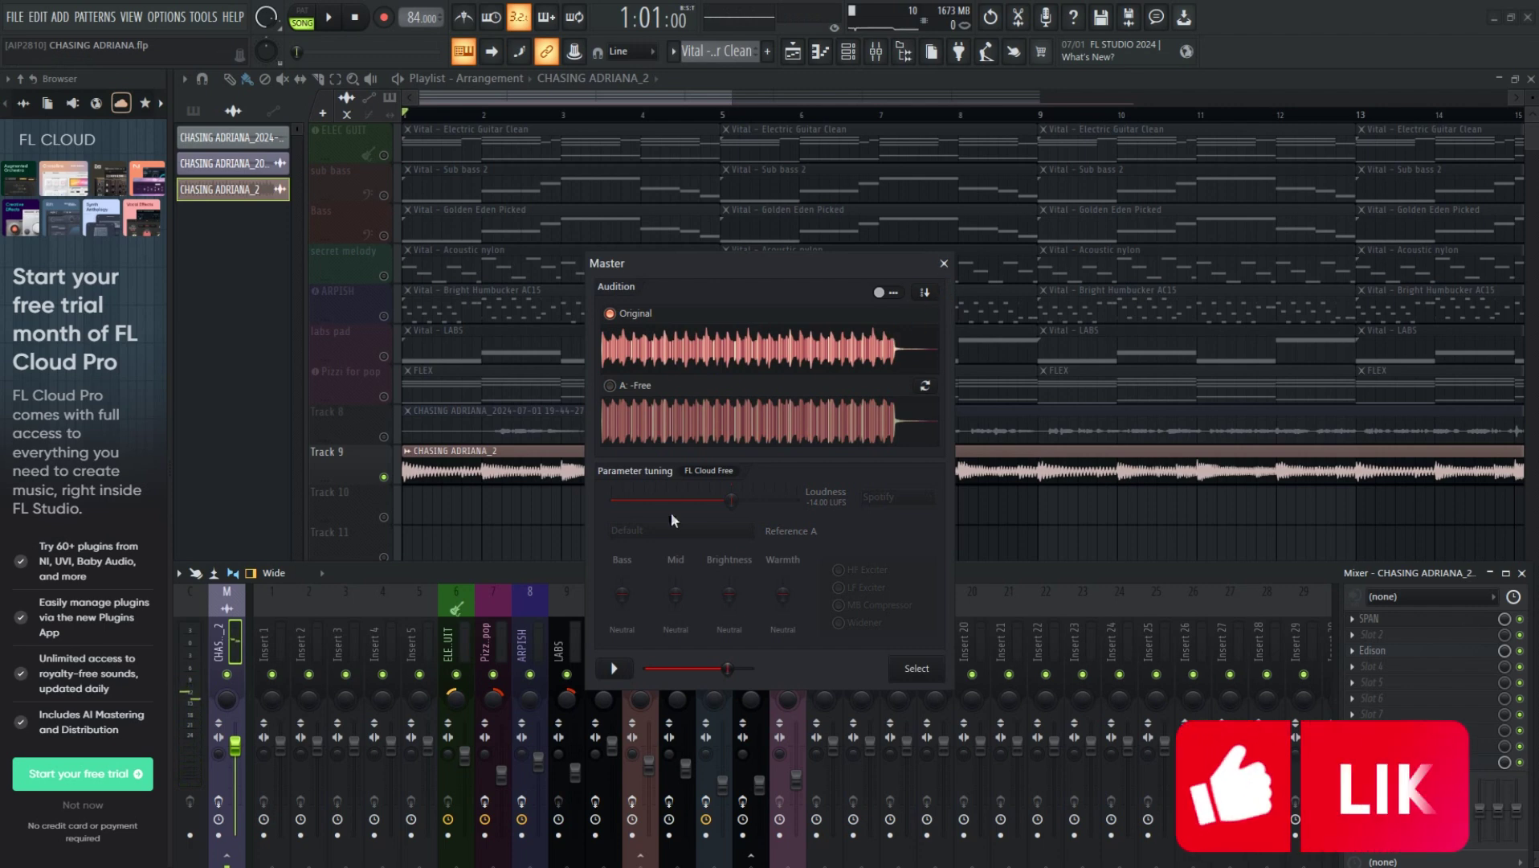
left_click(614, 667)
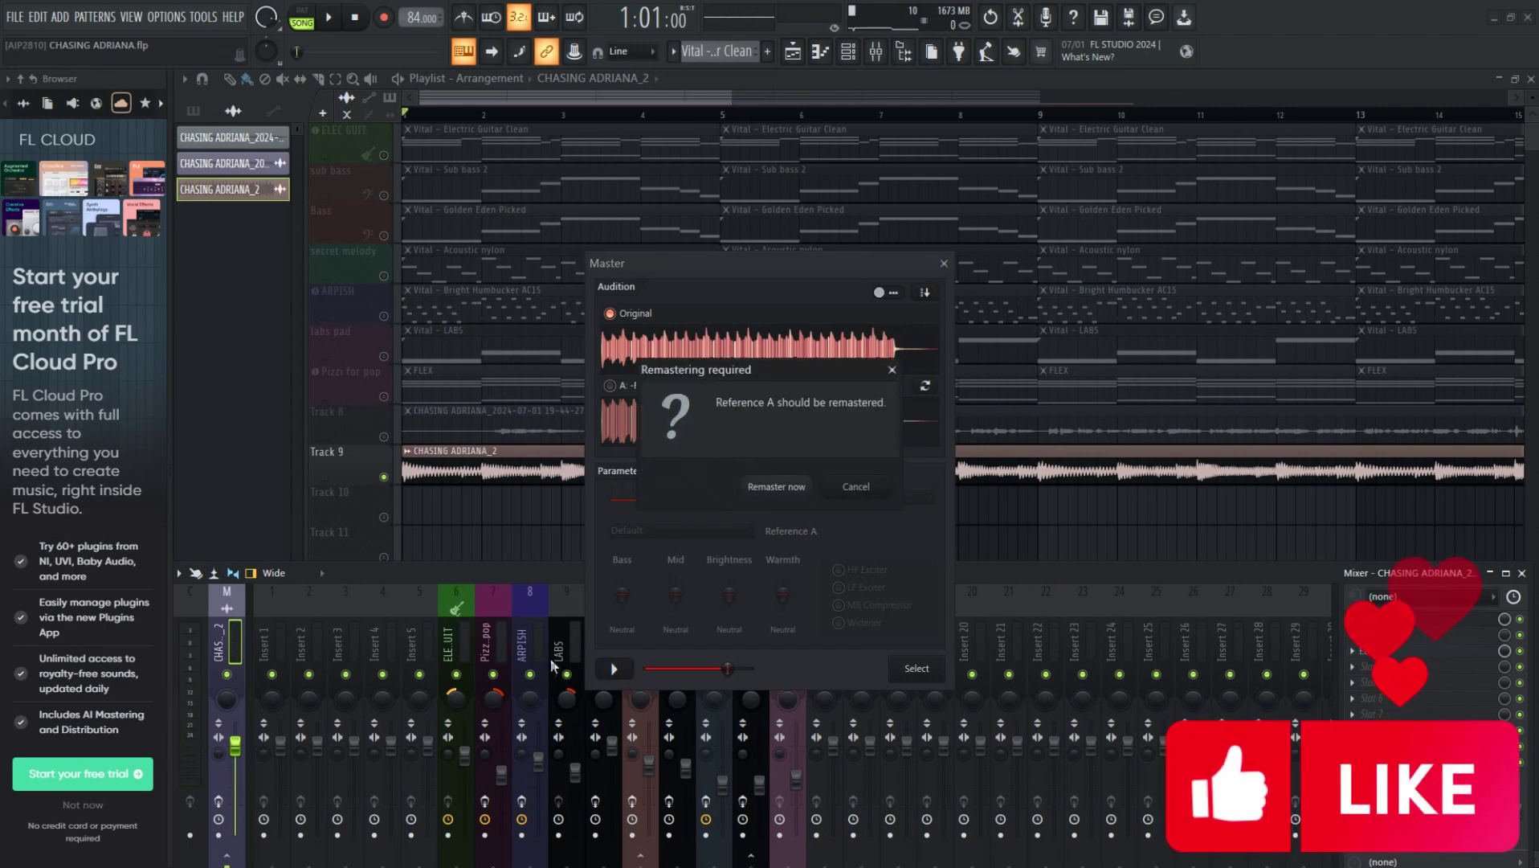
left_click(772, 487)
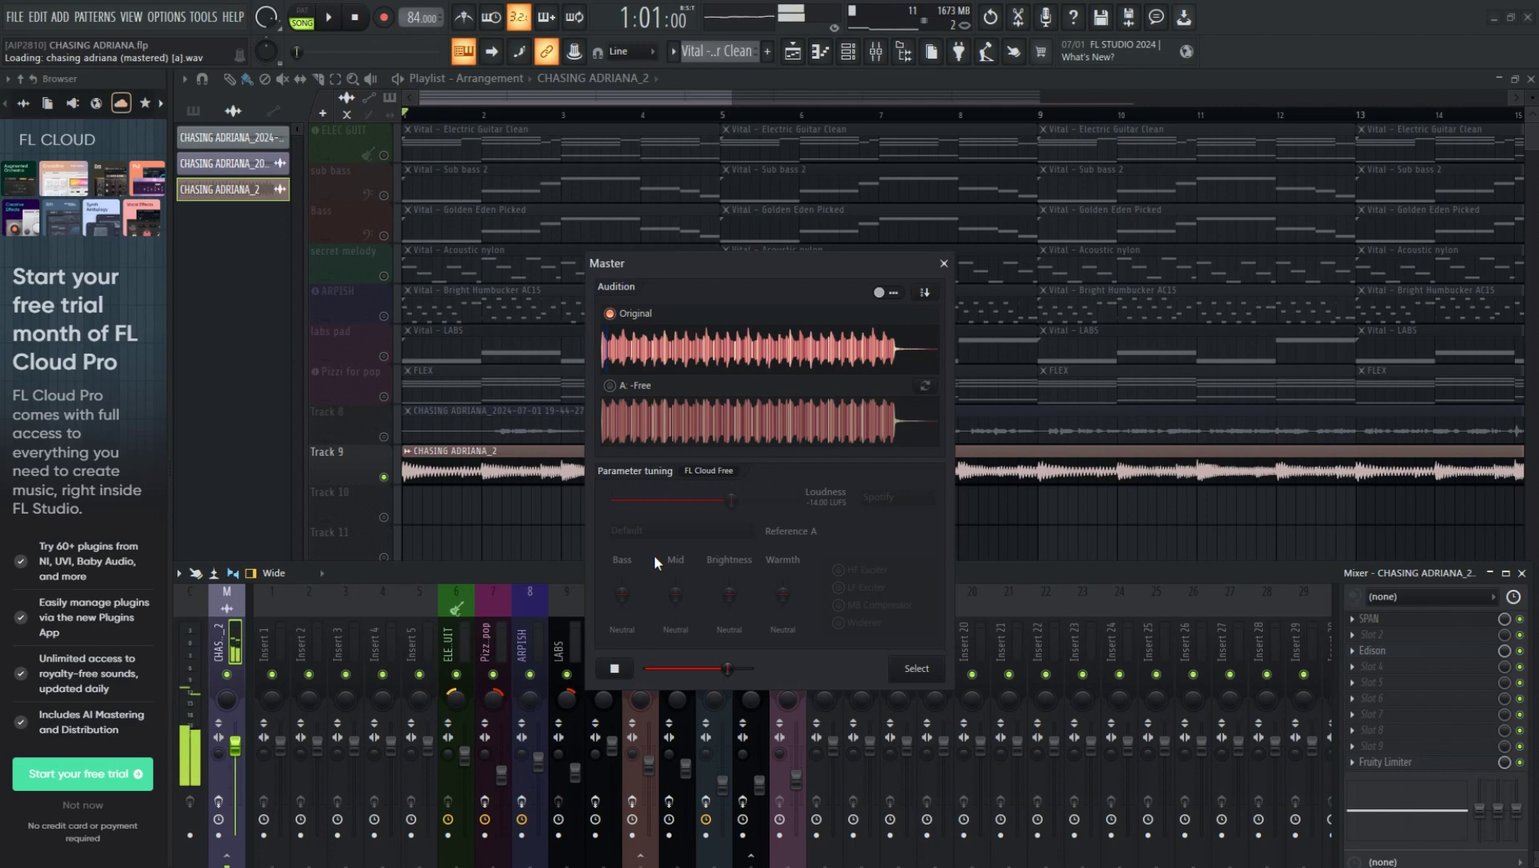
Compare the original and mastered renders by alternating between them several times during the preview, and stop it
left_click(936, 292)
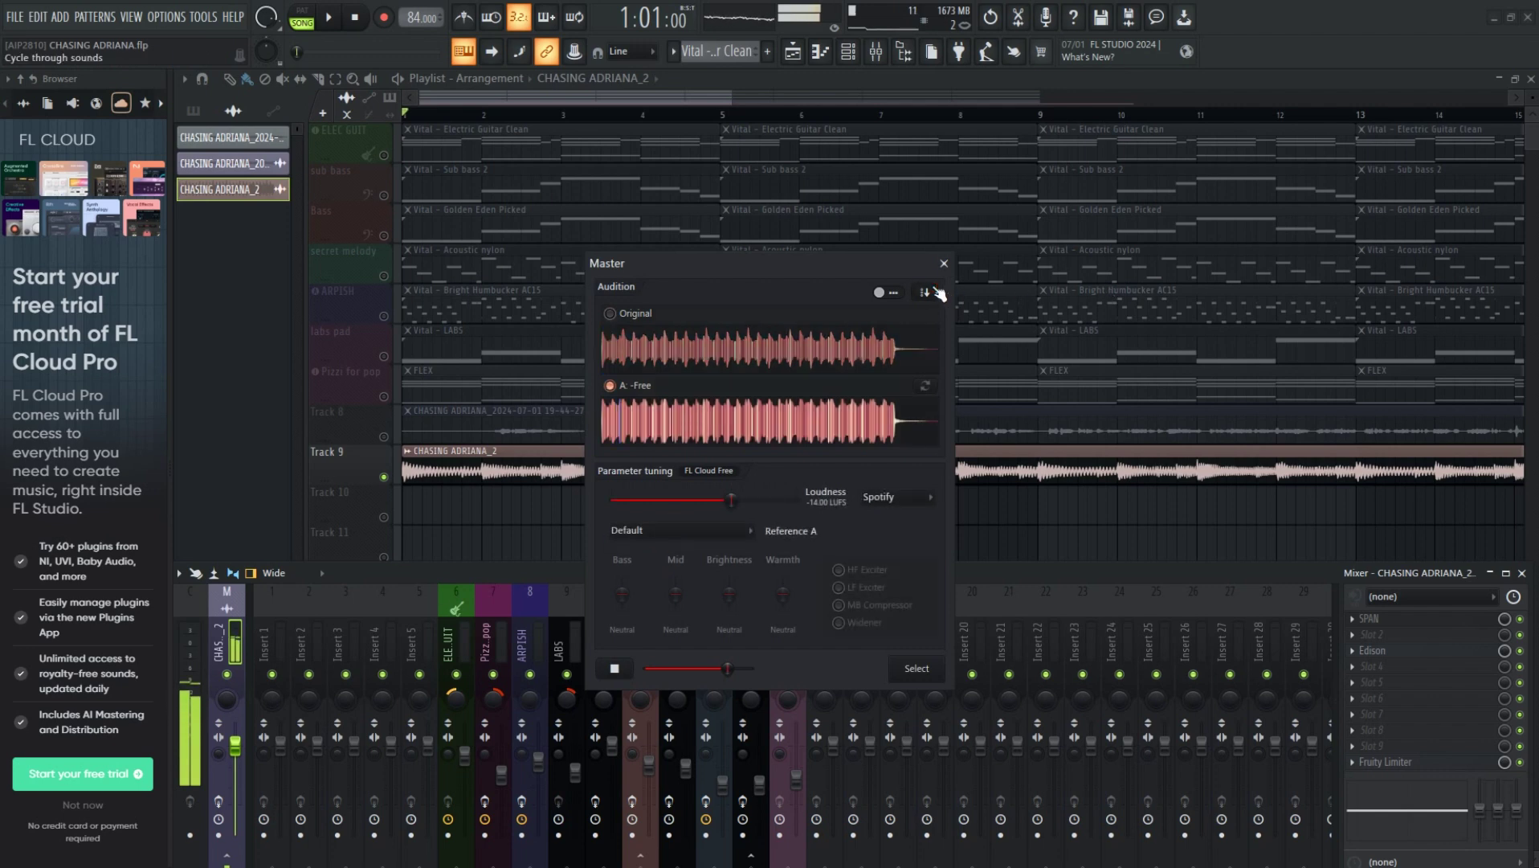
left_click(936, 292)
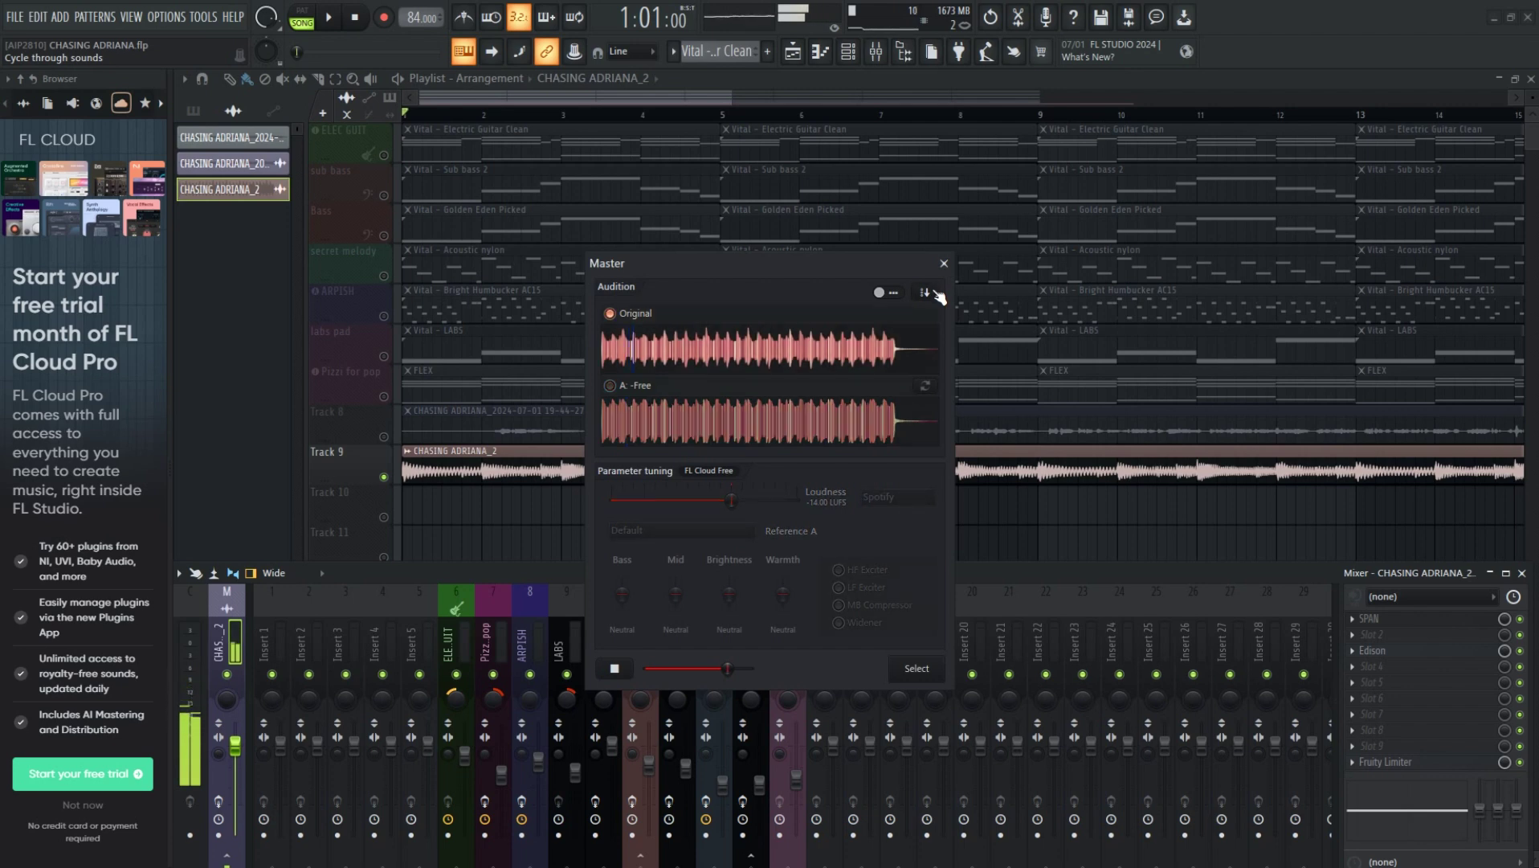
left_click(937, 292)
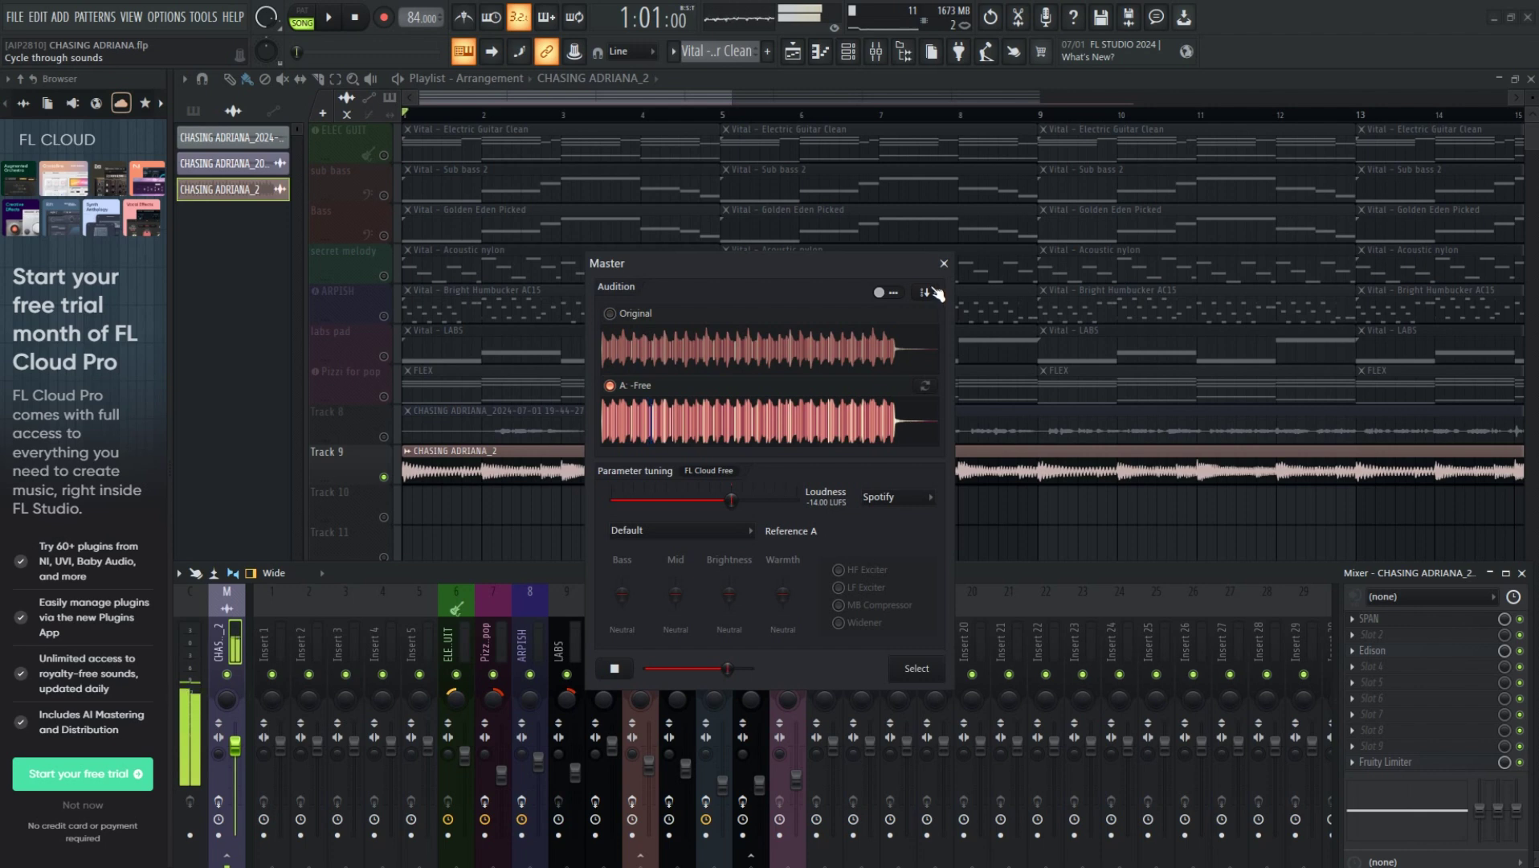
left_click(937, 294)
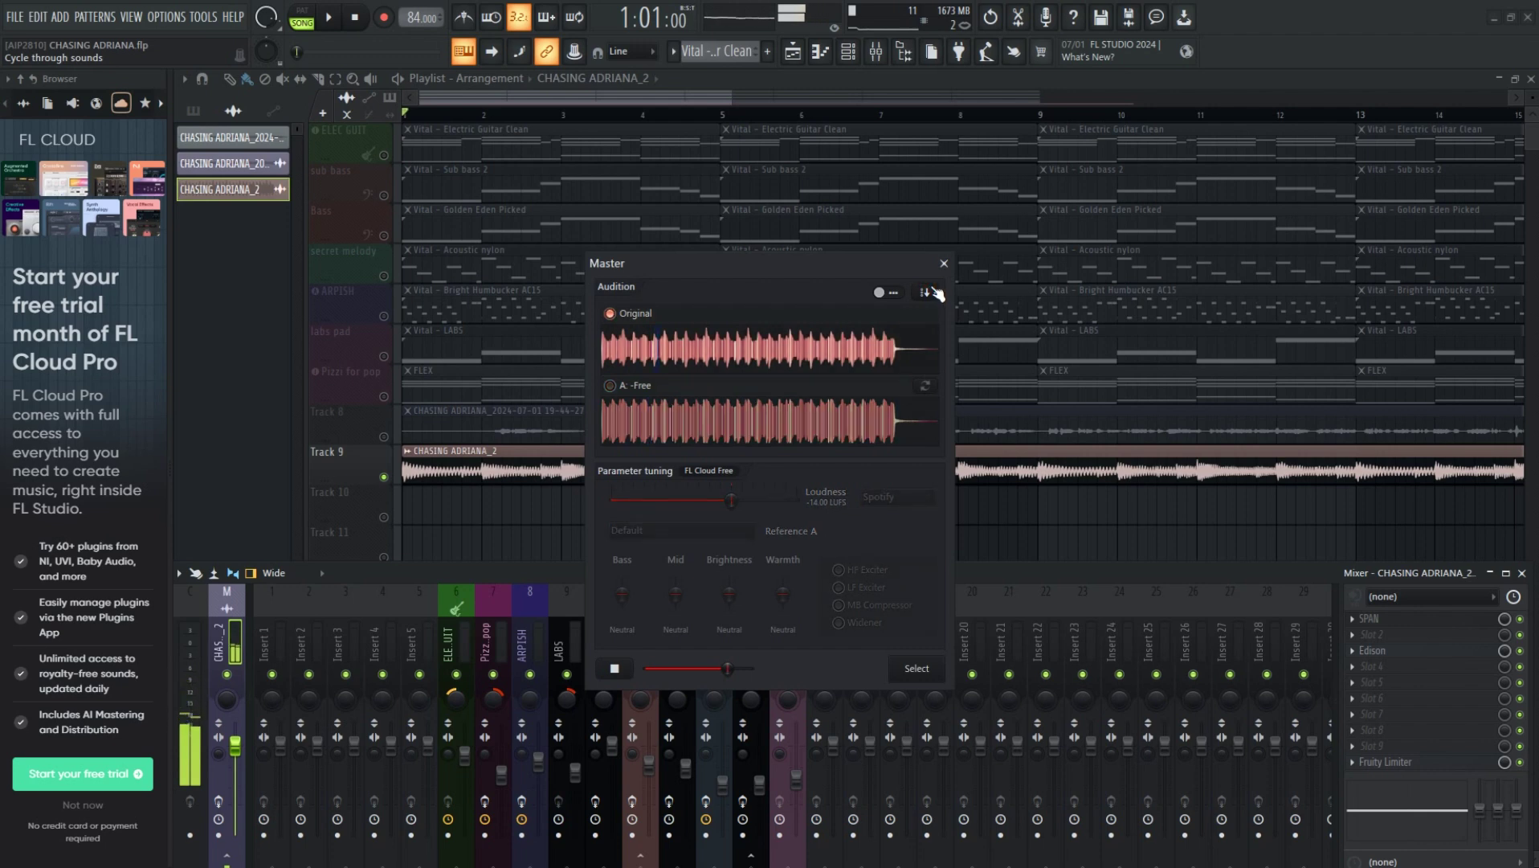
left_click(931, 294)
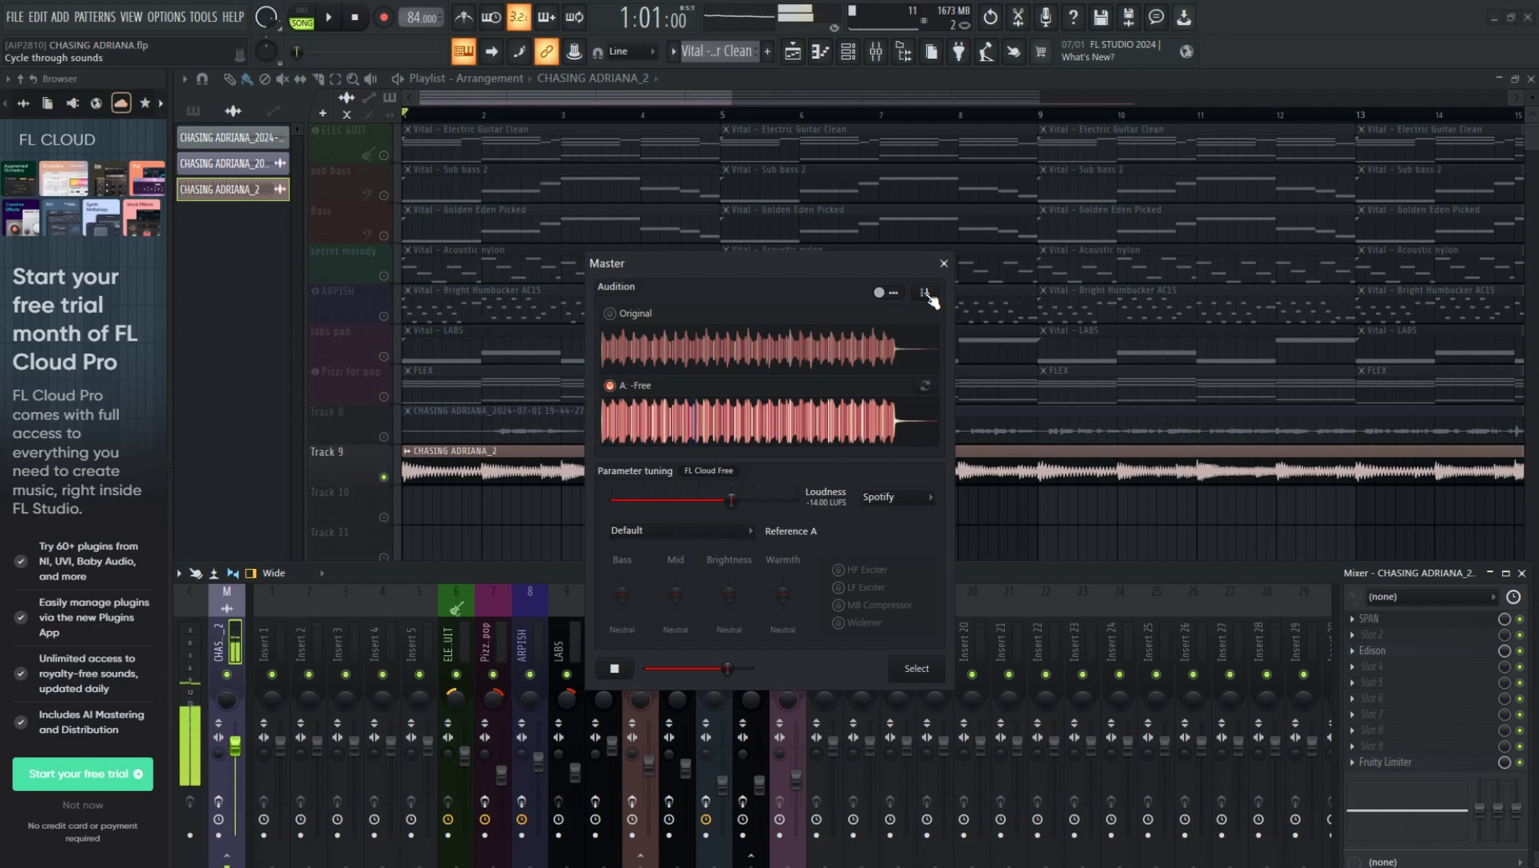
left_click(929, 294)
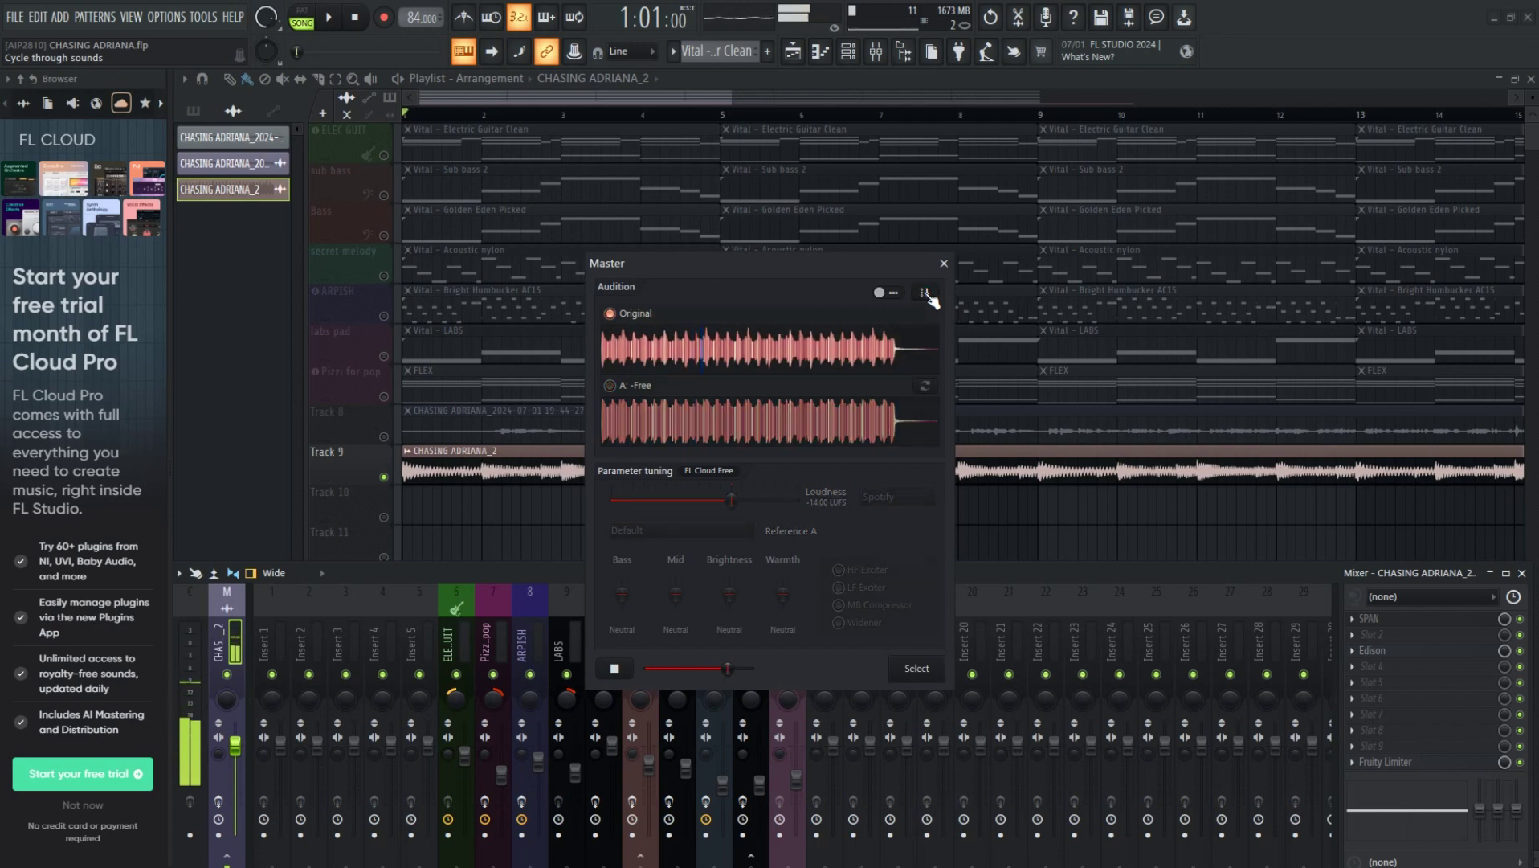
left_click(615, 668)
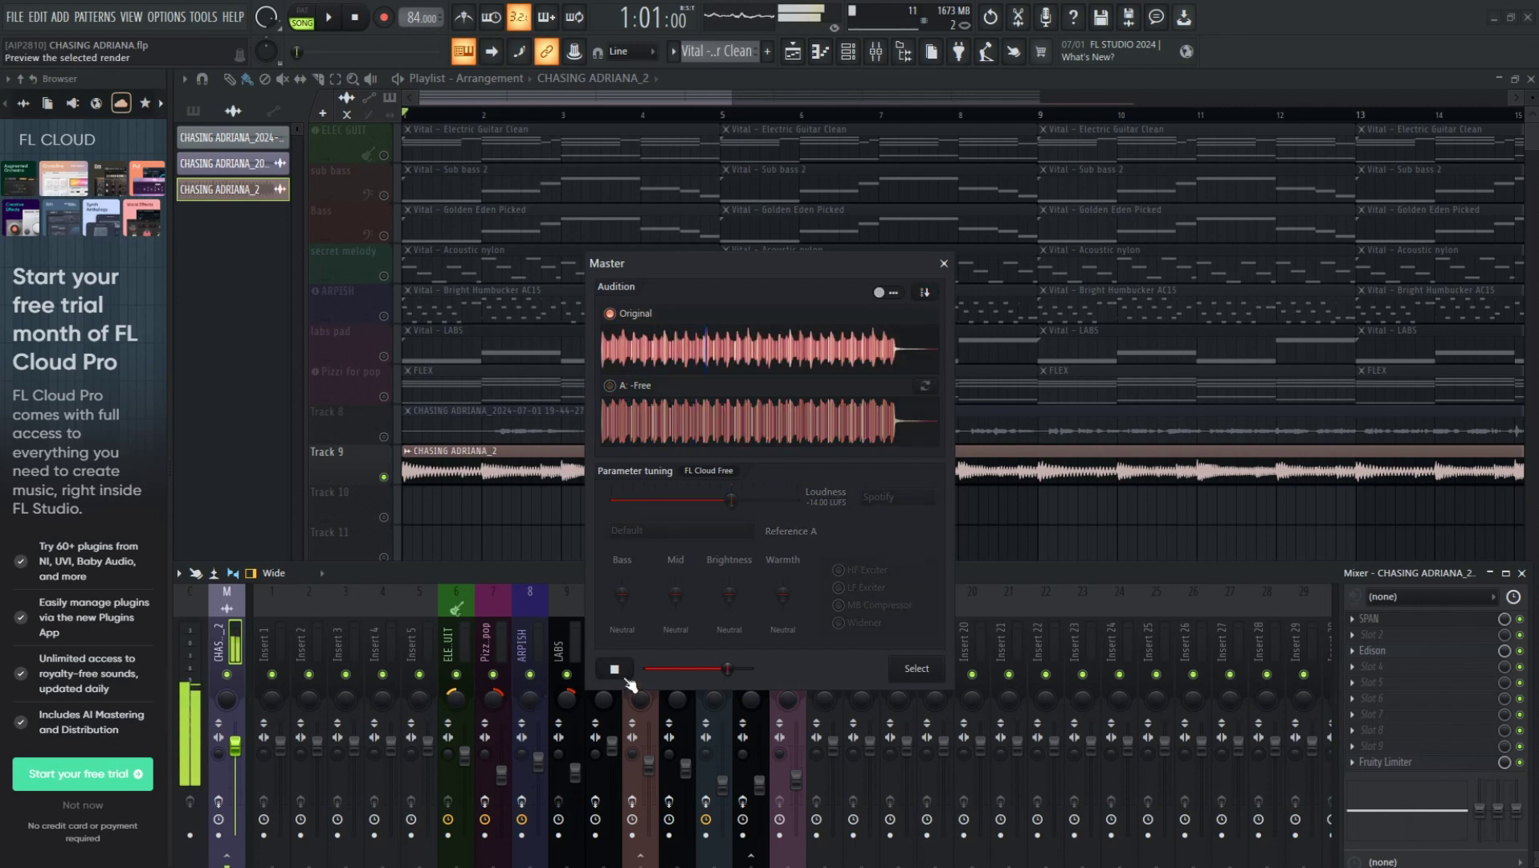
Accept the render to save CHASING ADRIANA (mastered).wav, and close the output summary
left_click(914, 667)
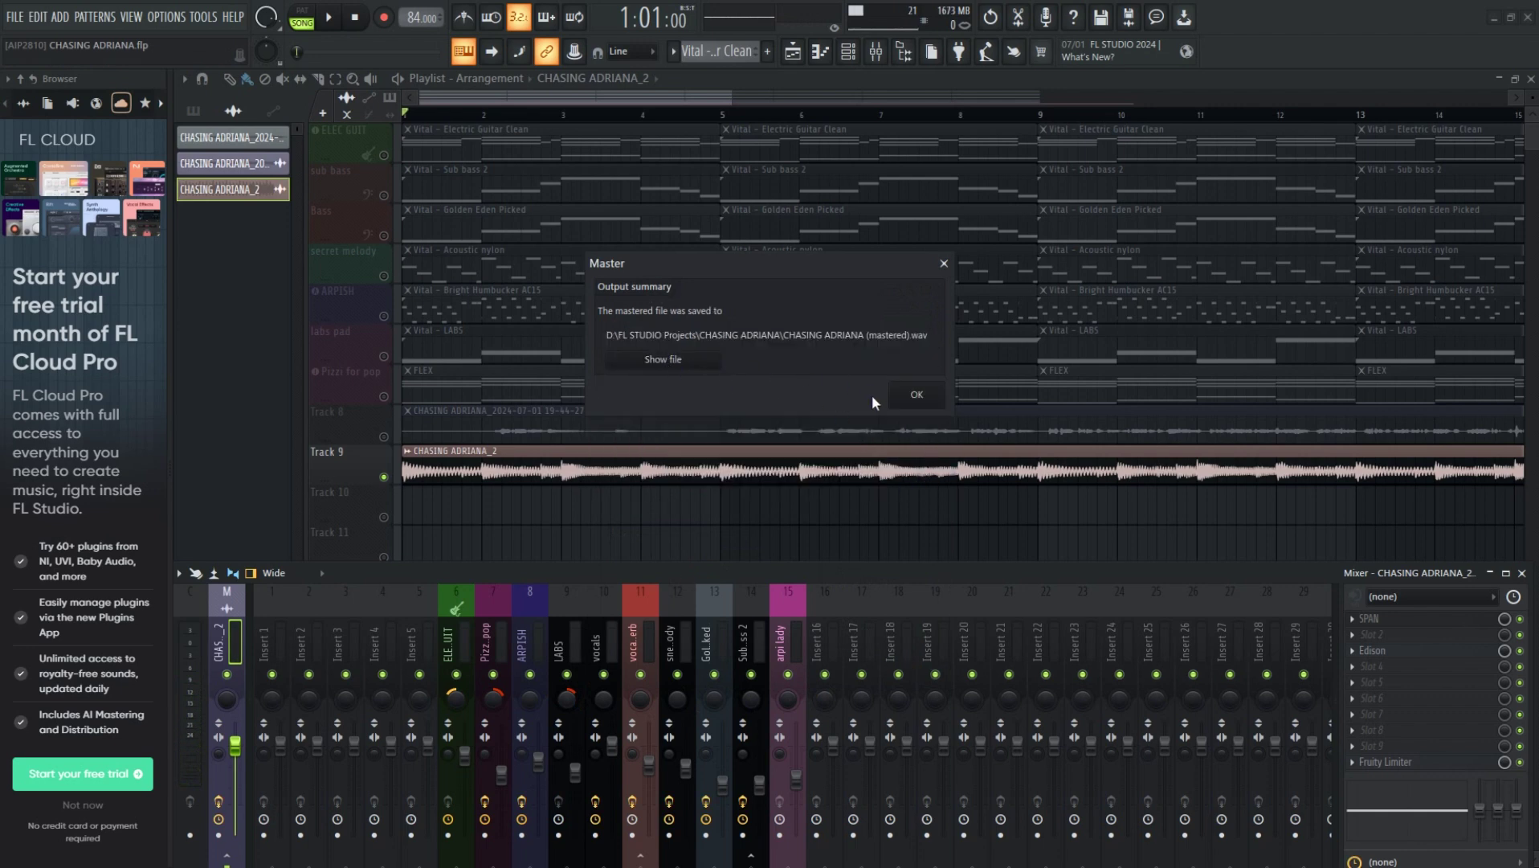
left_click(932, 402)
left_click(932, 401)
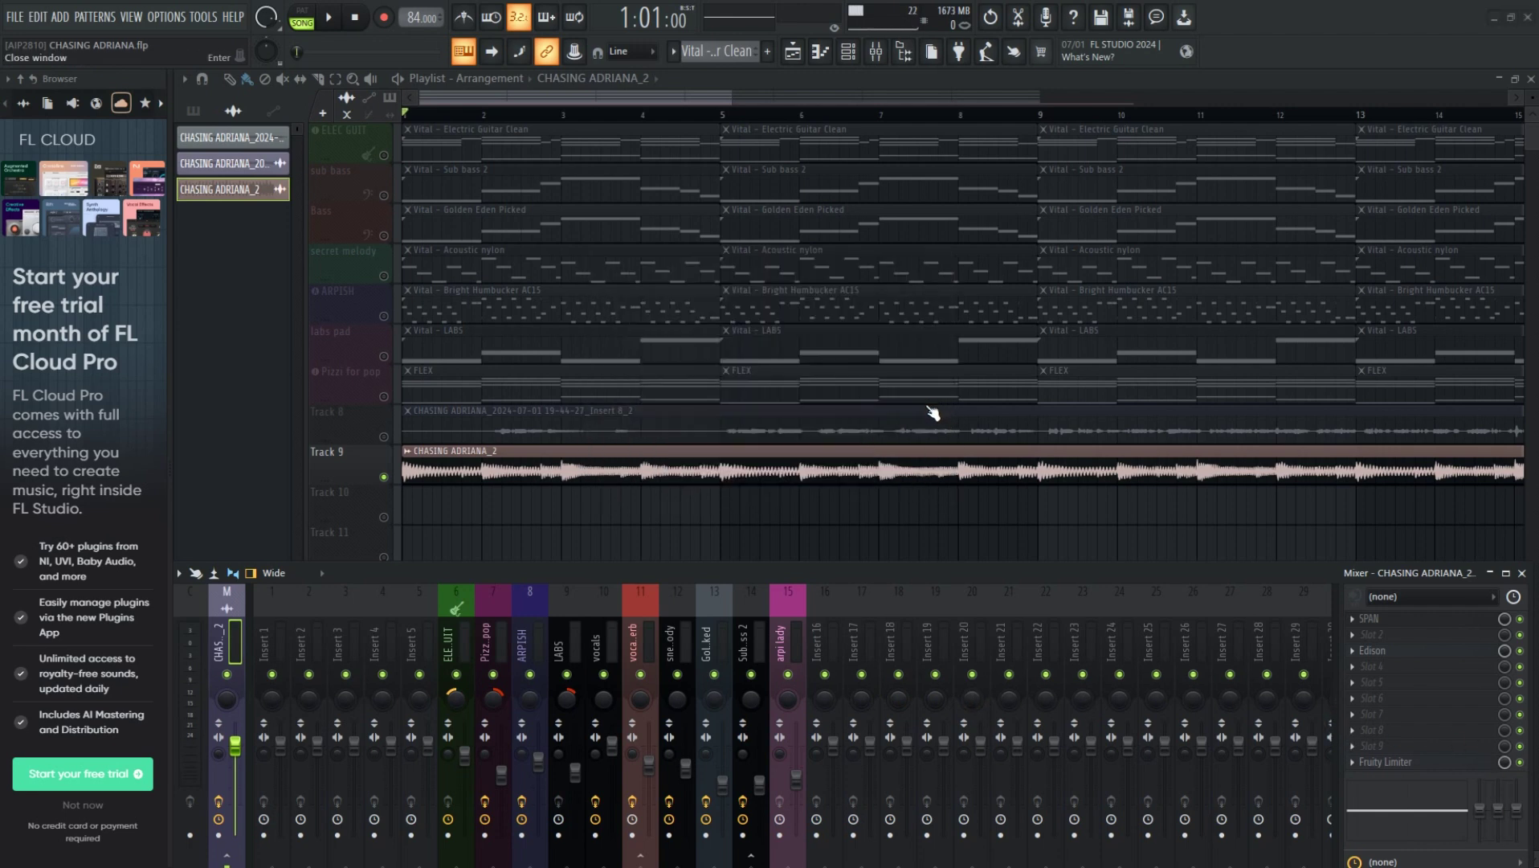